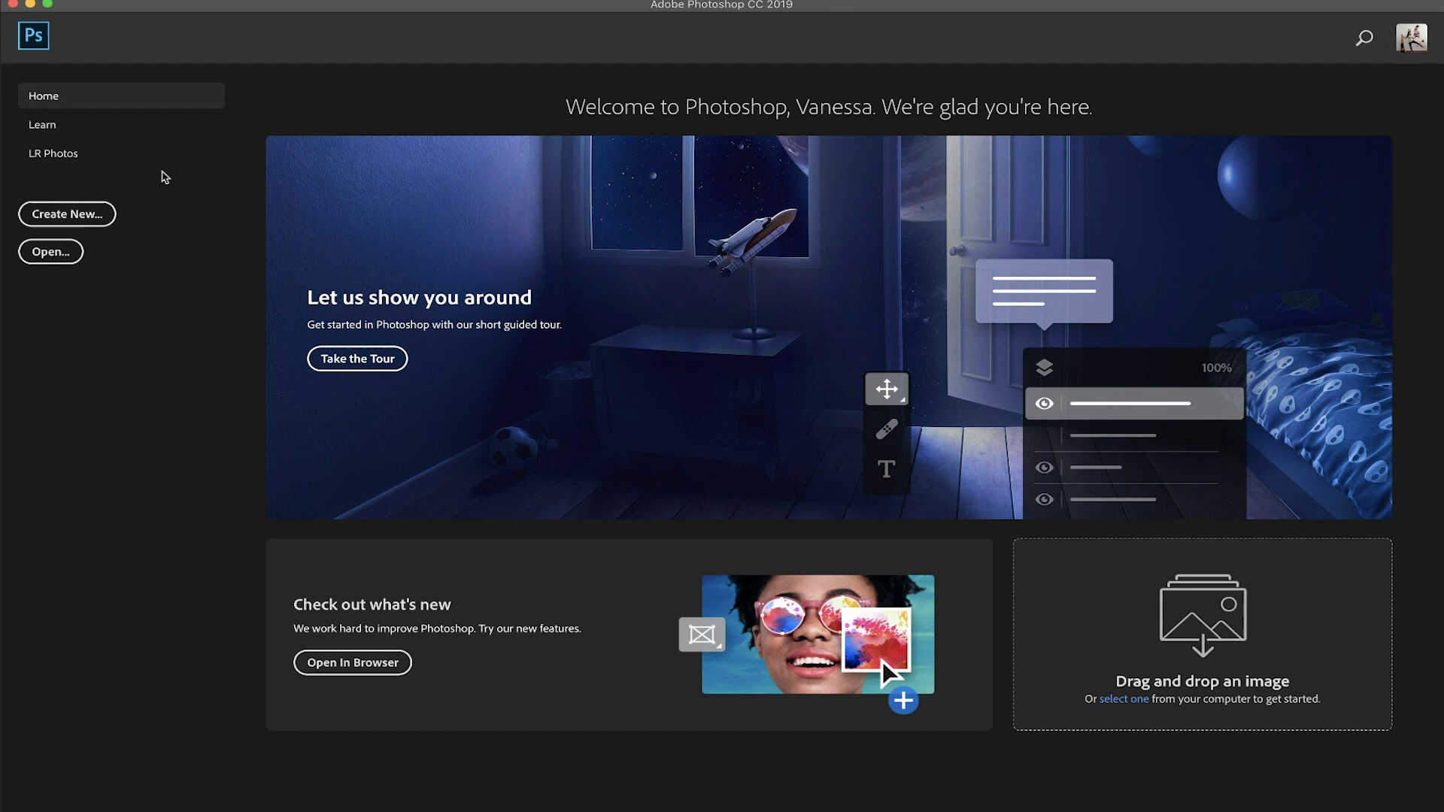
Start a new document and rename its preset from Untitled-1 to Instagram
{"action": "left_click", "coordinate": [85, 220]}
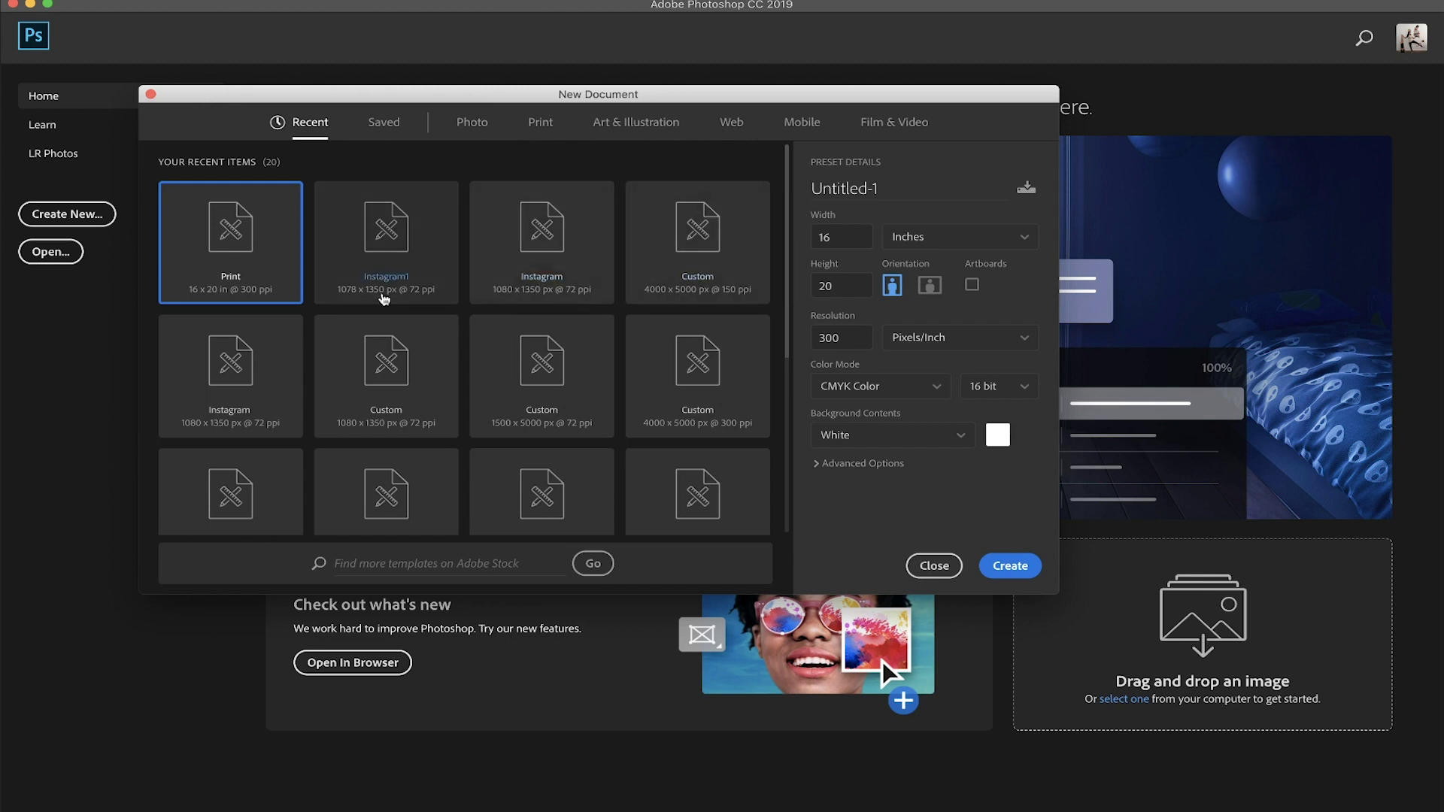
{"action": "double_click", "coordinate": [857, 189]}
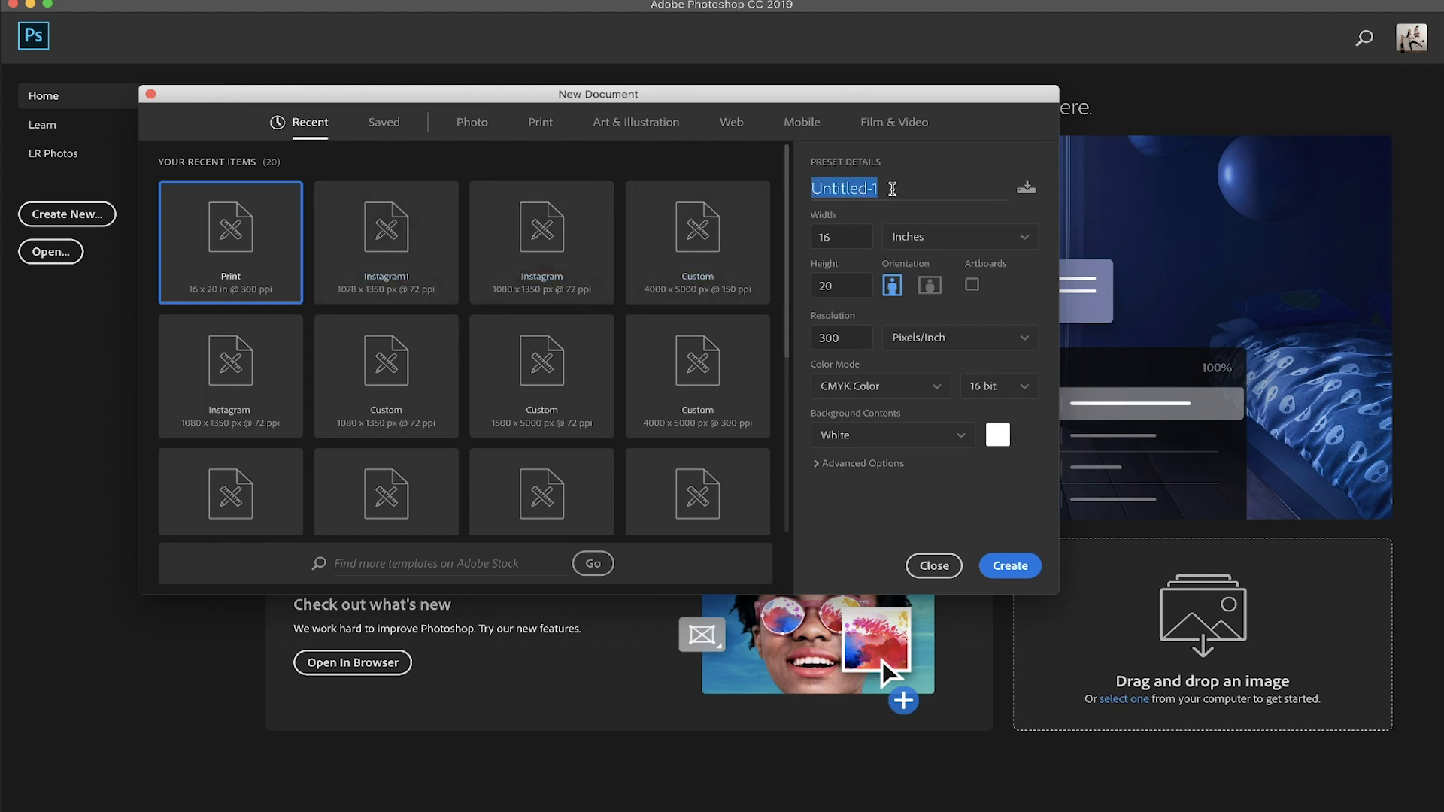
{"action": "type", "text": "Instagram"}
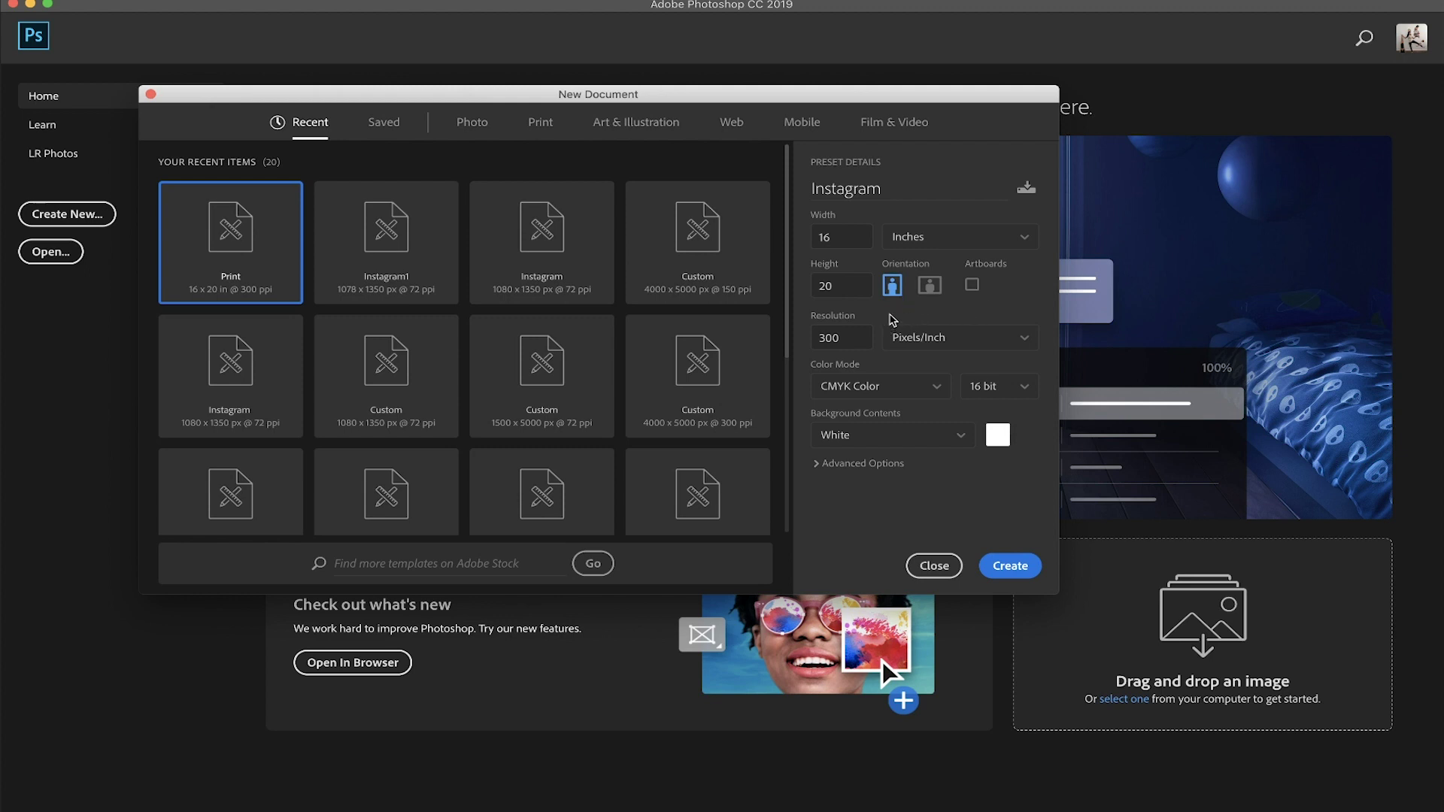
{"action": "left_click", "coordinate": [916, 244]}
Set the document to 1080 × 1350 pixels with a resolution of 72 ppi
{"action": "left_click", "coordinate": [930, 267]}
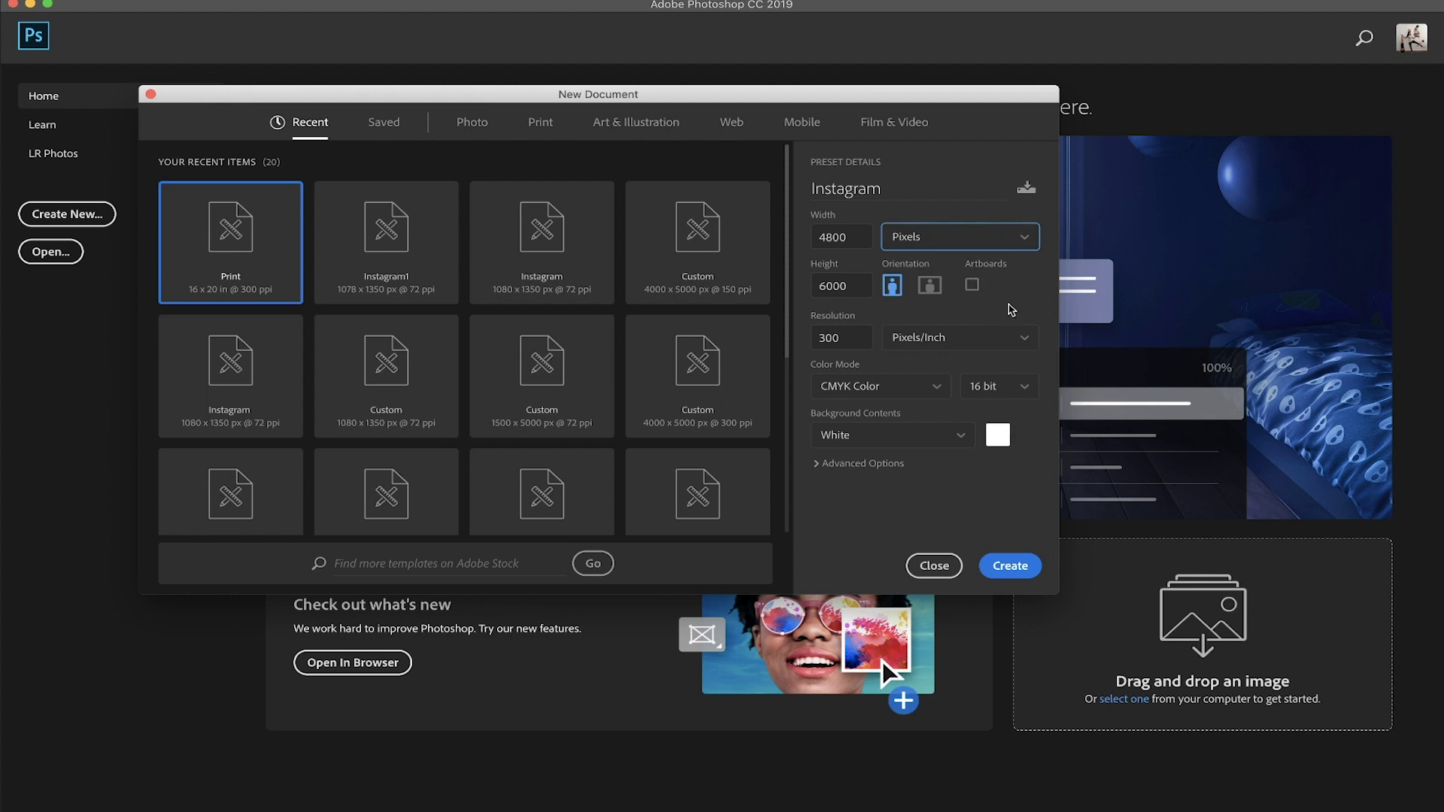
{"action": "double_click", "coordinate": [845, 238]}
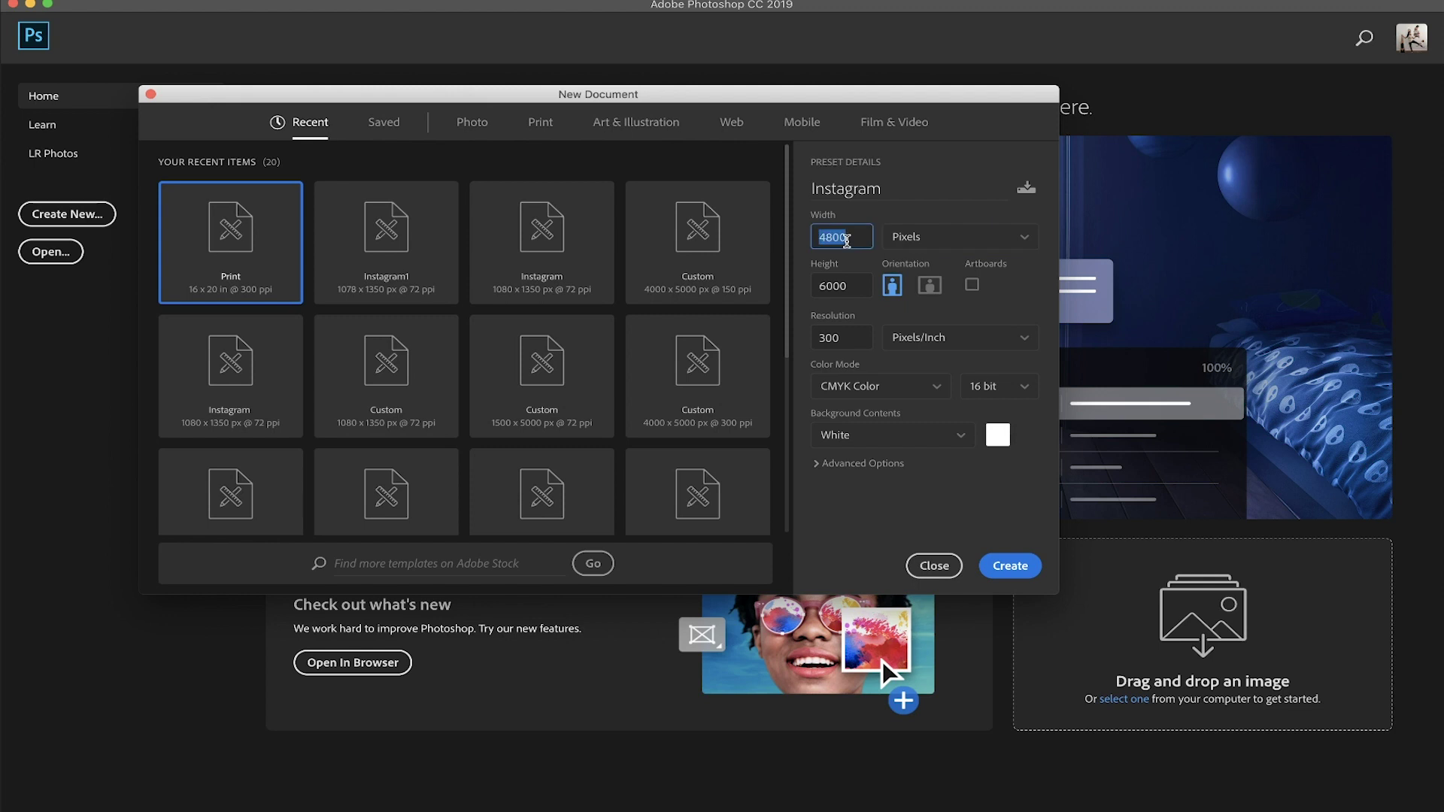
{"action": "type", "text": "1080"}
{"action": "double_click", "coordinate": [853, 291]}
{"action": "type", "text": "1350"}
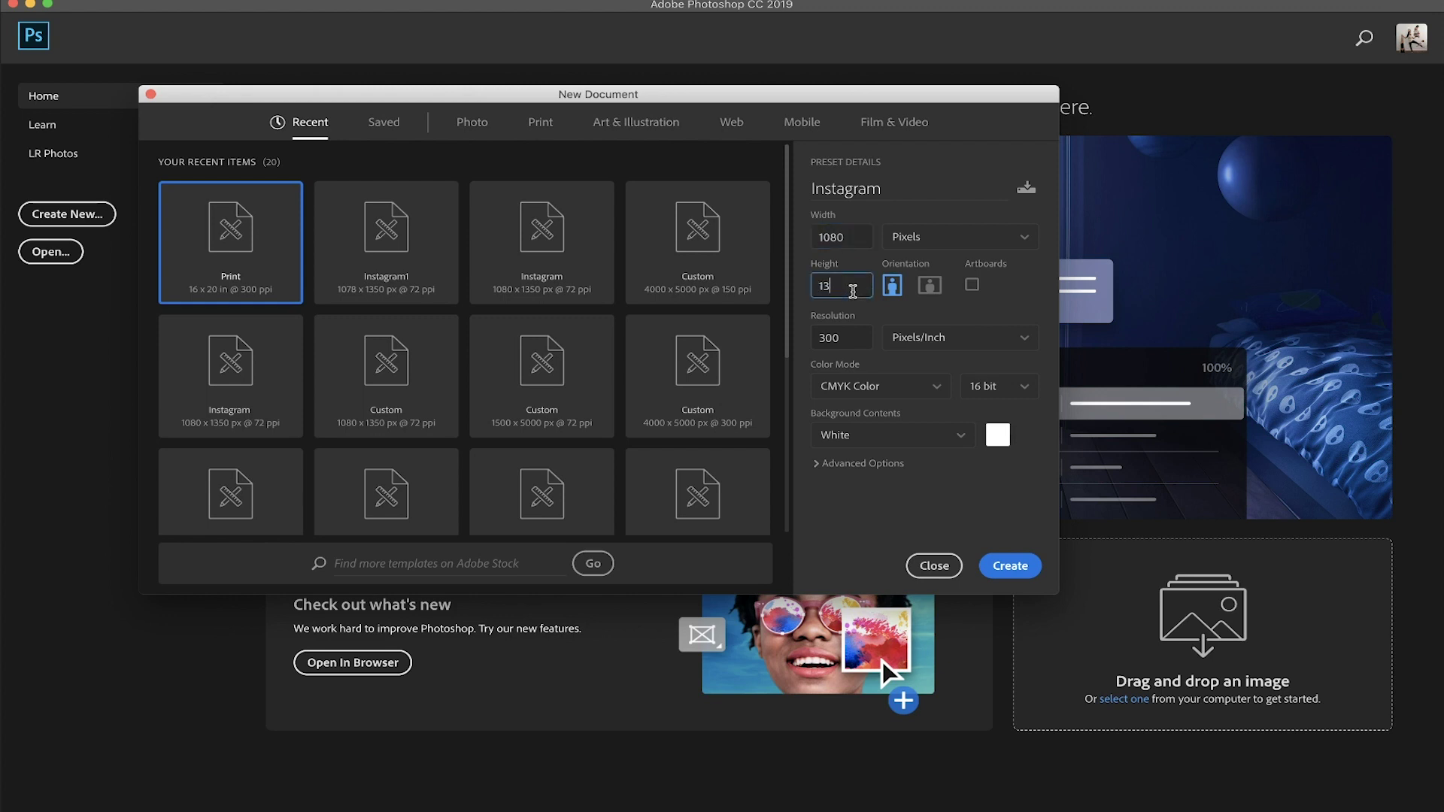
{"action": "left_click", "coordinate": [897, 317]}
{"action": "left_click_drag", "start_coordinate": [842, 341], "coordinate": [813, 344]}
{"action": "key", "text": "BackSpace"}
{"action": "type", "text": "72"}
{"action": "left_click", "coordinate": [886, 362]}
Switch the color mode to RGB Color and the bit depth to 8 bit
{"action": "left_click", "coordinate": [910, 385]}
{"action": "left_click", "coordinate": [874, 474]}
{"action": "left_click", "coordinate": [1006, 391]}
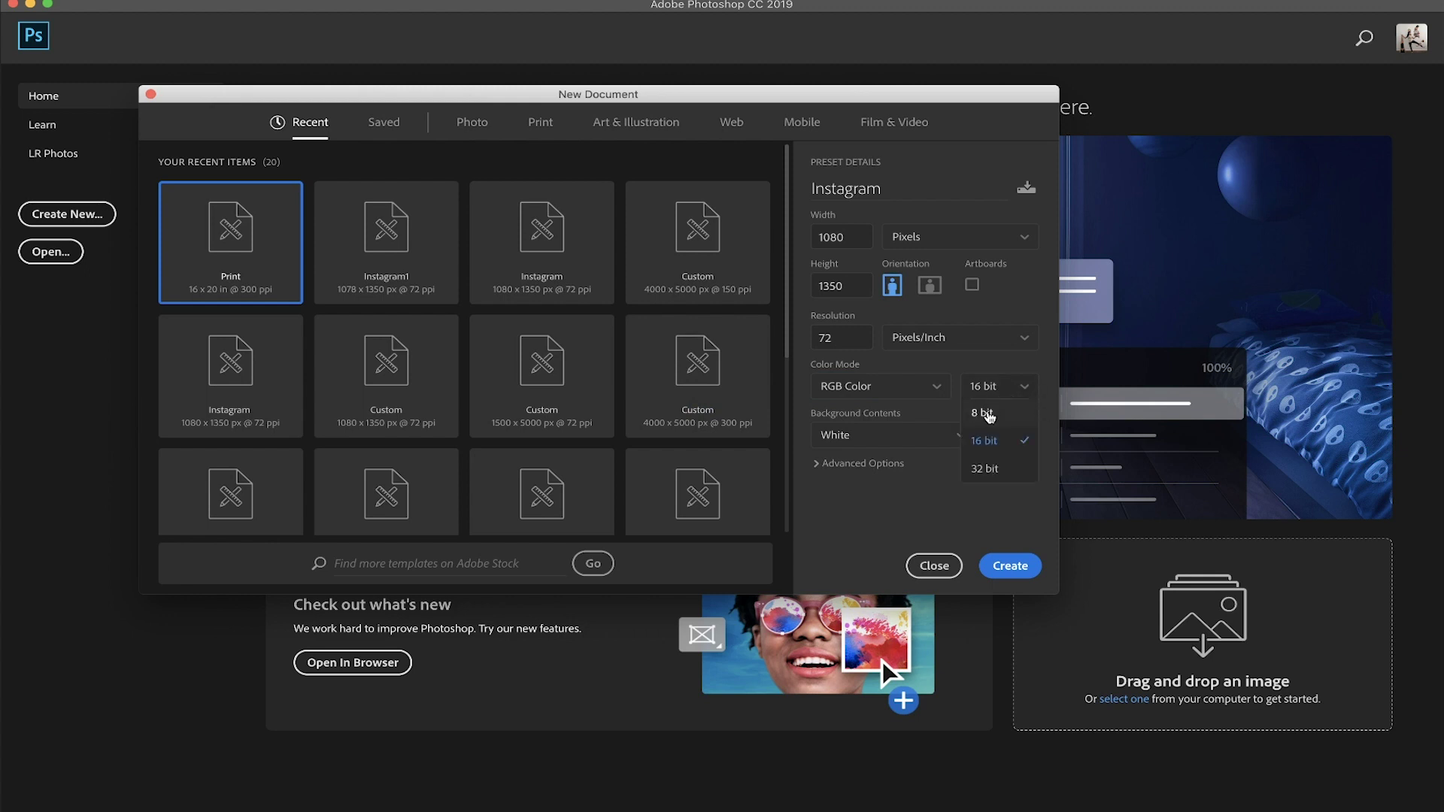
{"action": "left_click", "coordinate": [987, 415]}
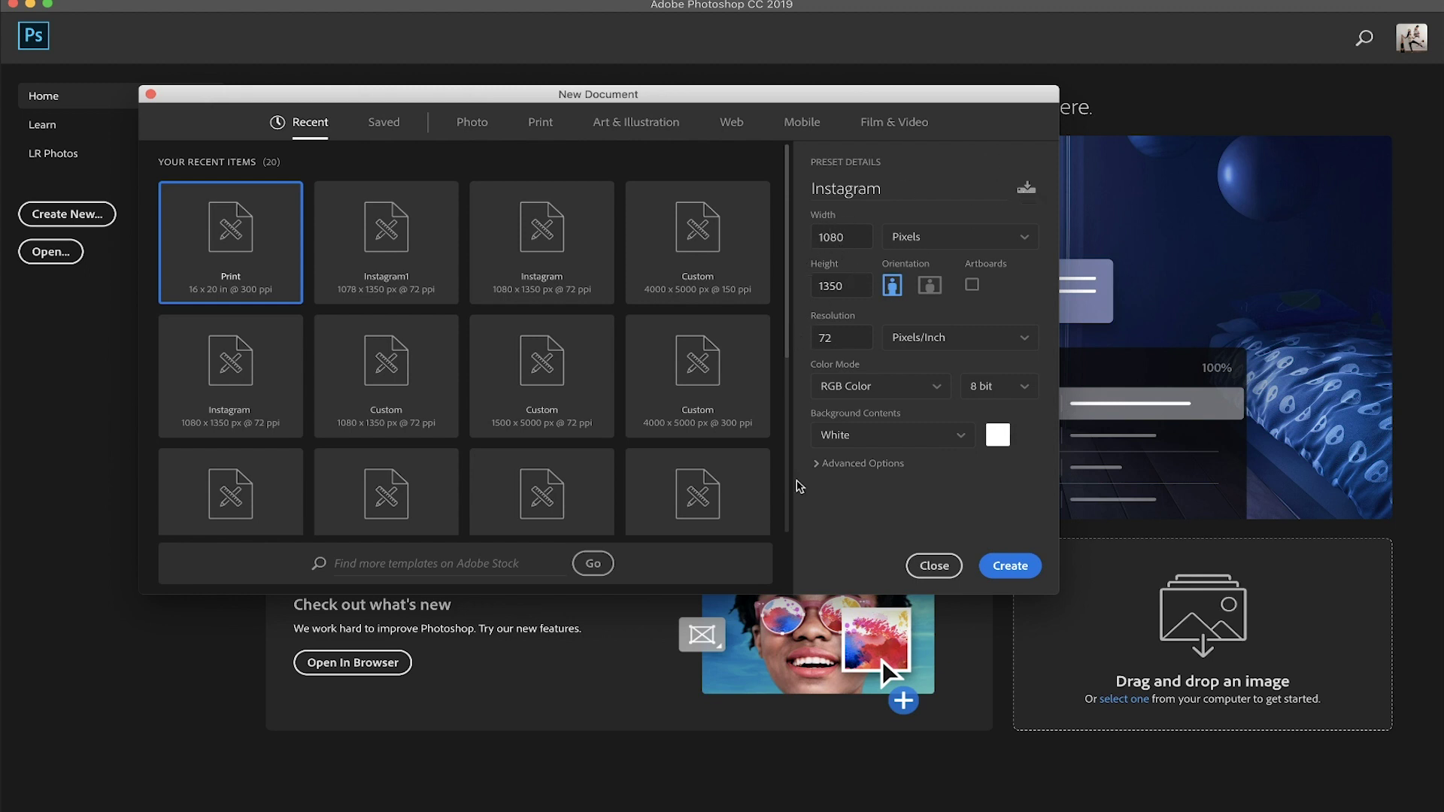
{"action": "left_click", "coordinate": [1028, 192]}
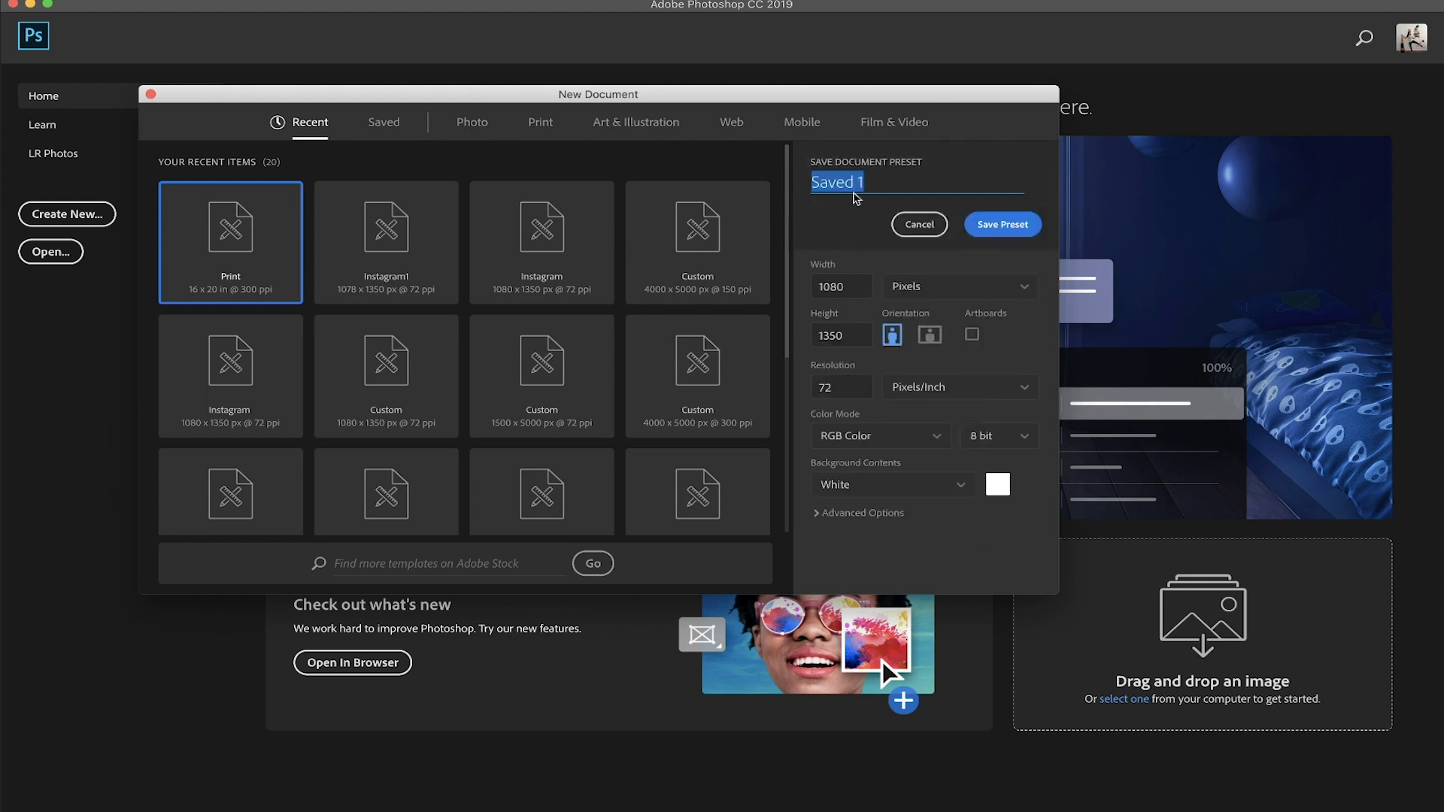
Save the settings as the Instagram preset and create a 1080 × 1350 canvas from it
{"action": "type", "text": "Insta"}
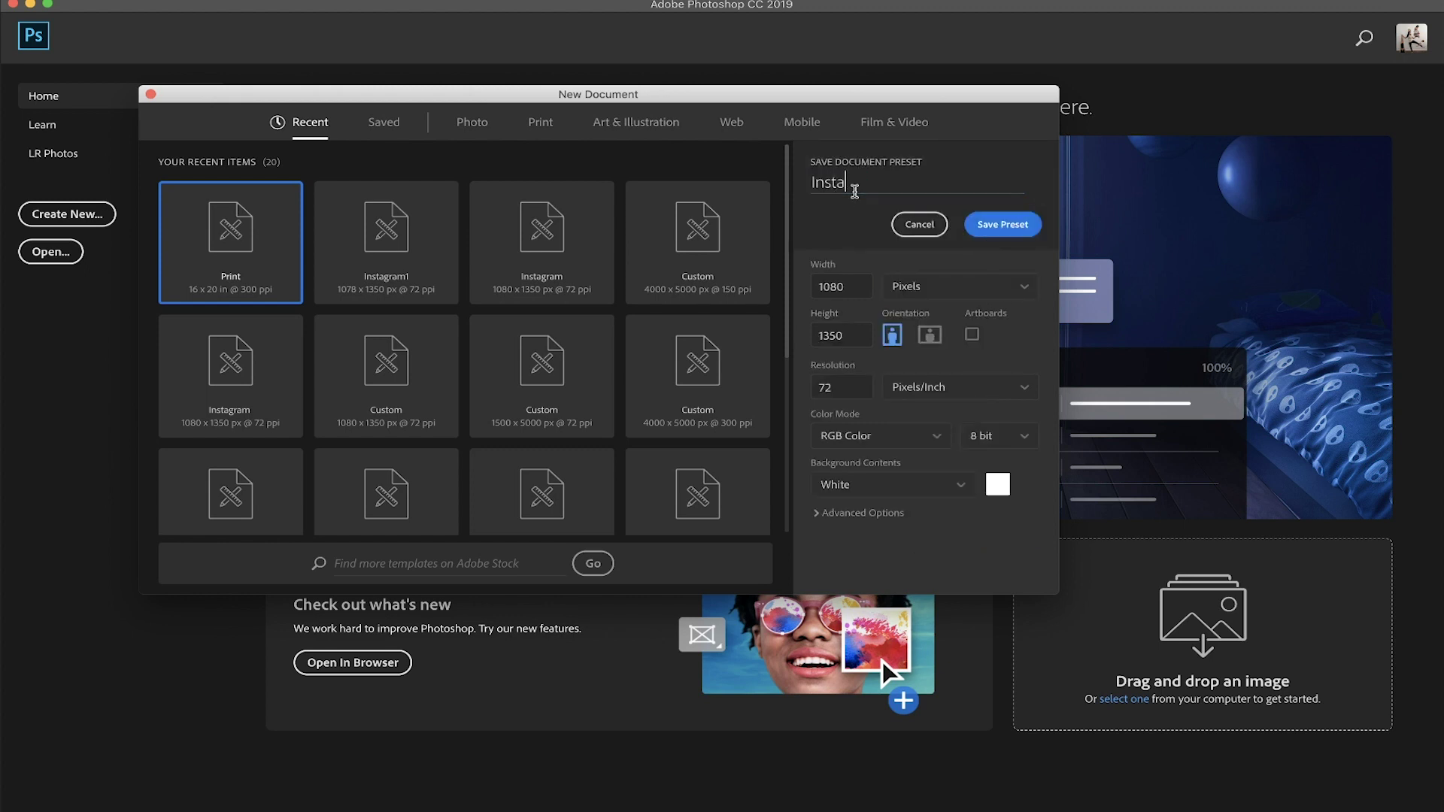
{"action": "type", "text": "gram"}
{"action": "left_click", "coordinate": [1000, 226]}
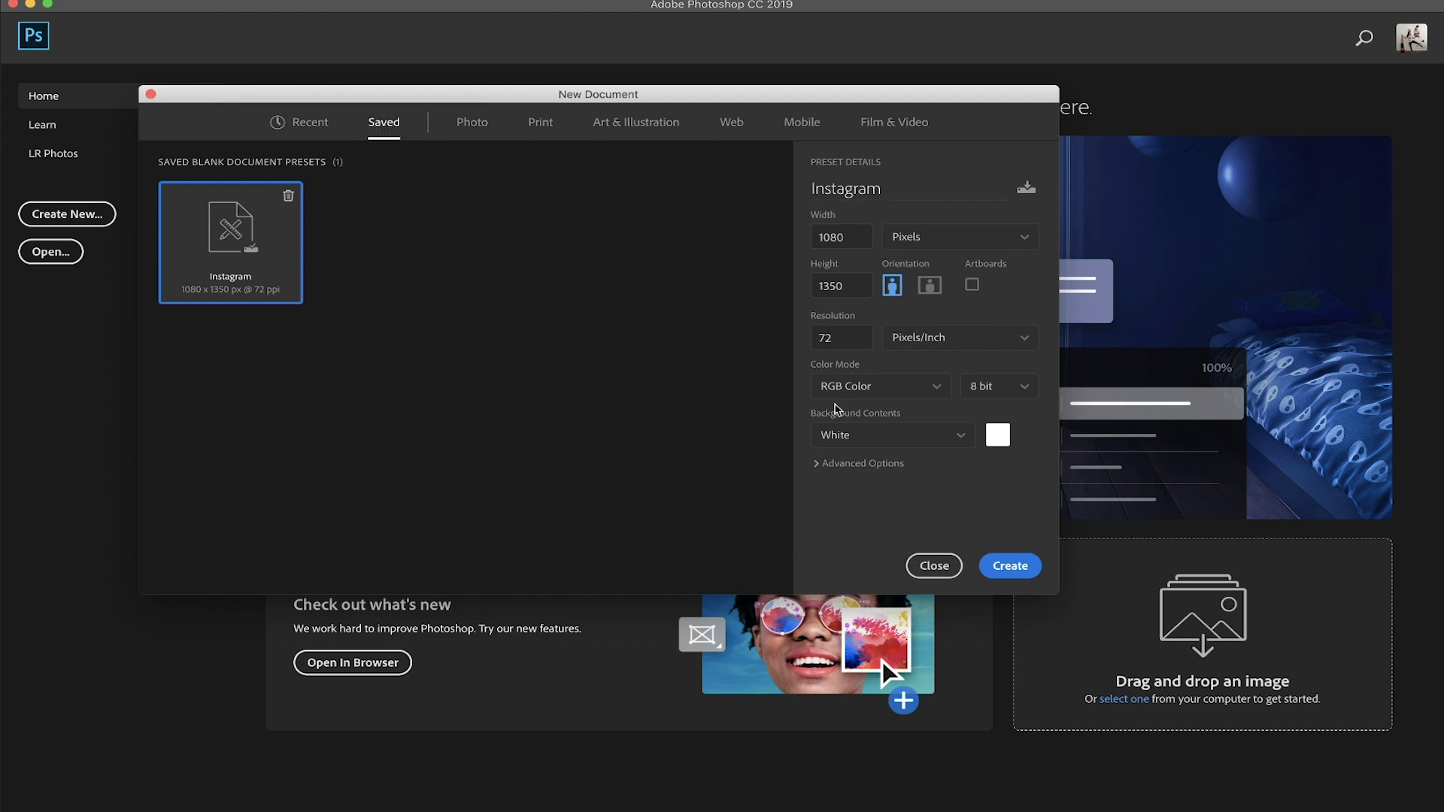
{"action": "left_click", "coordinate": [1024, 572]}
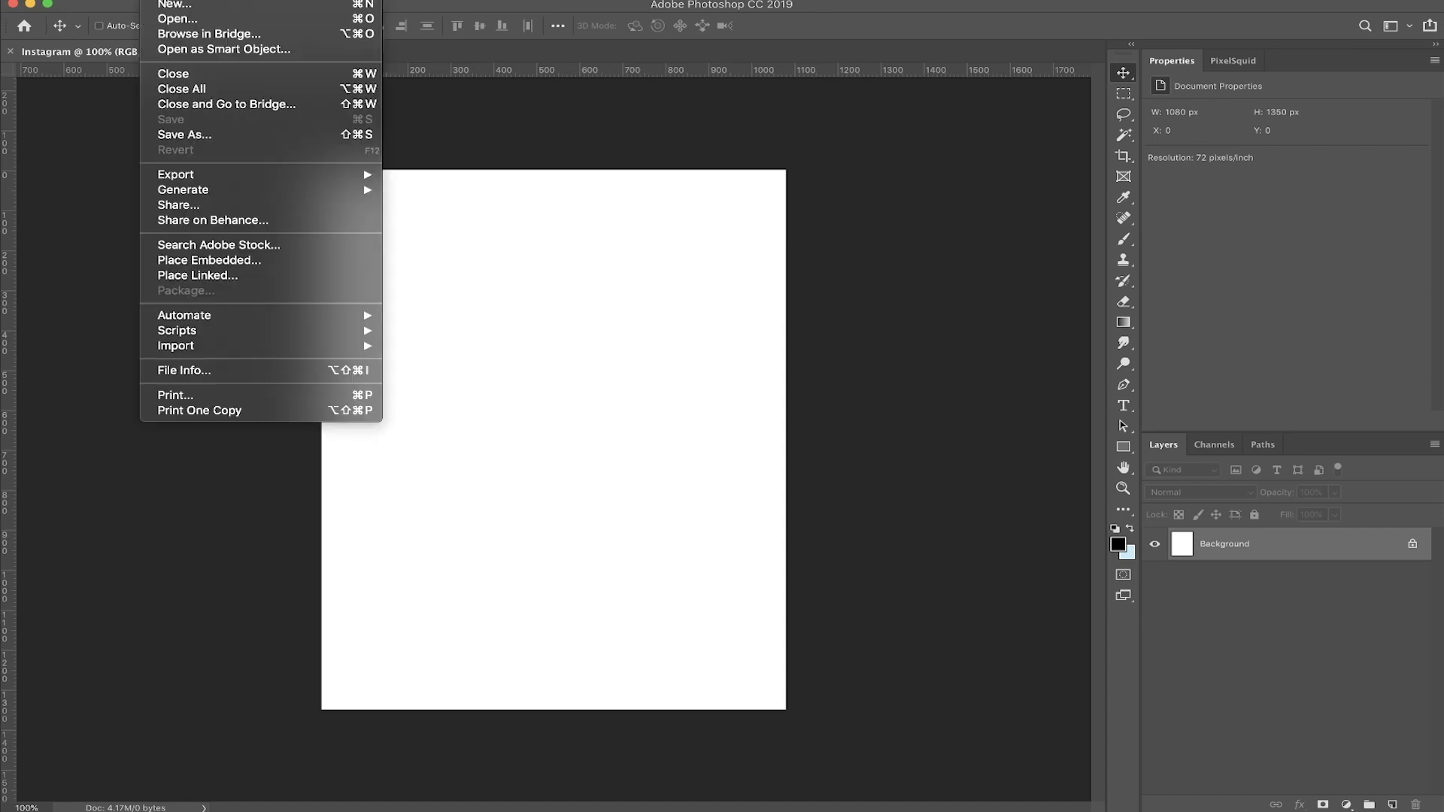
{"action": "left_click", "coordinate": [178, 8]}
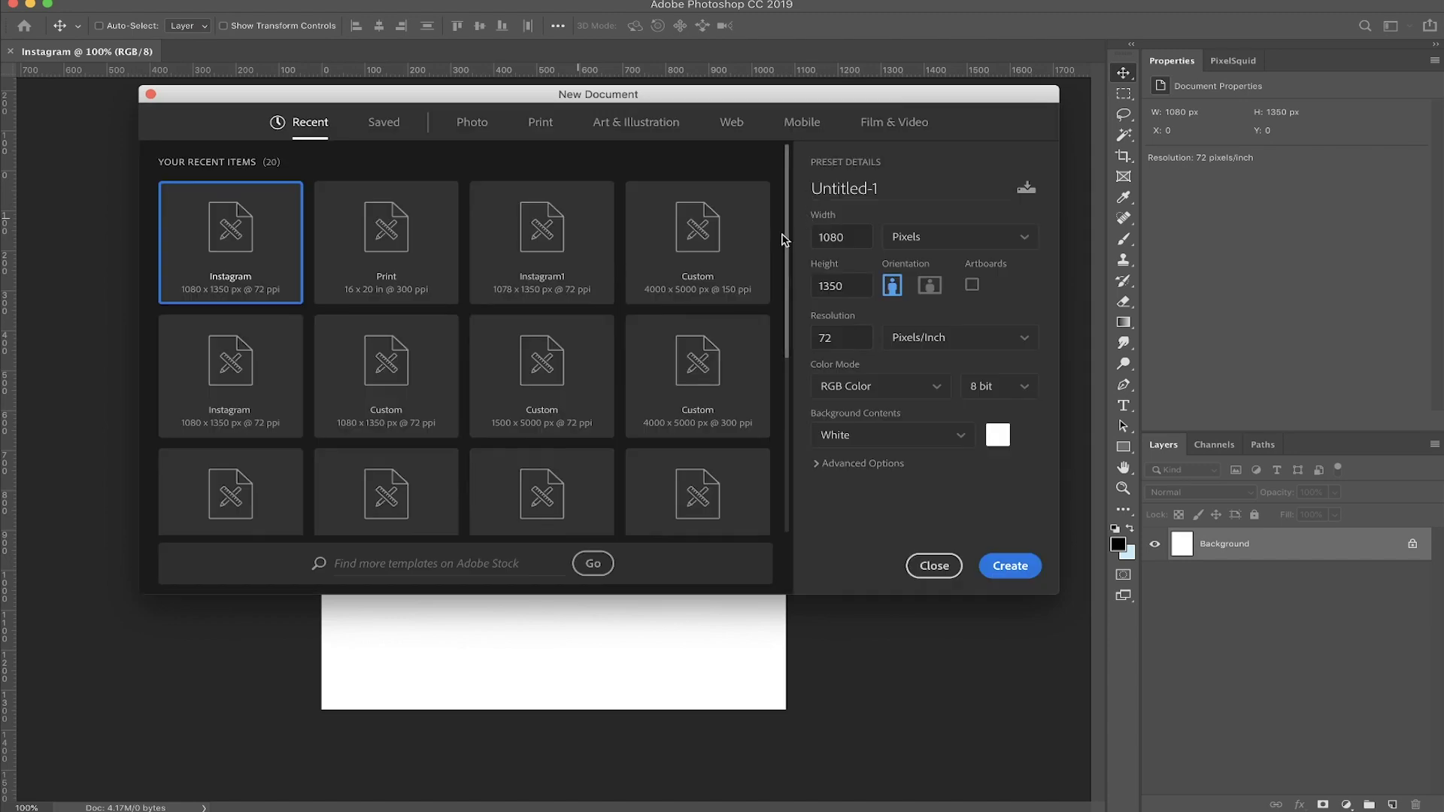
Name the new document preset Print and measure its width and height in inches
{"action": "left_click", "coordinate": [863, 182]}
{"action": "type", "text": "Print"}
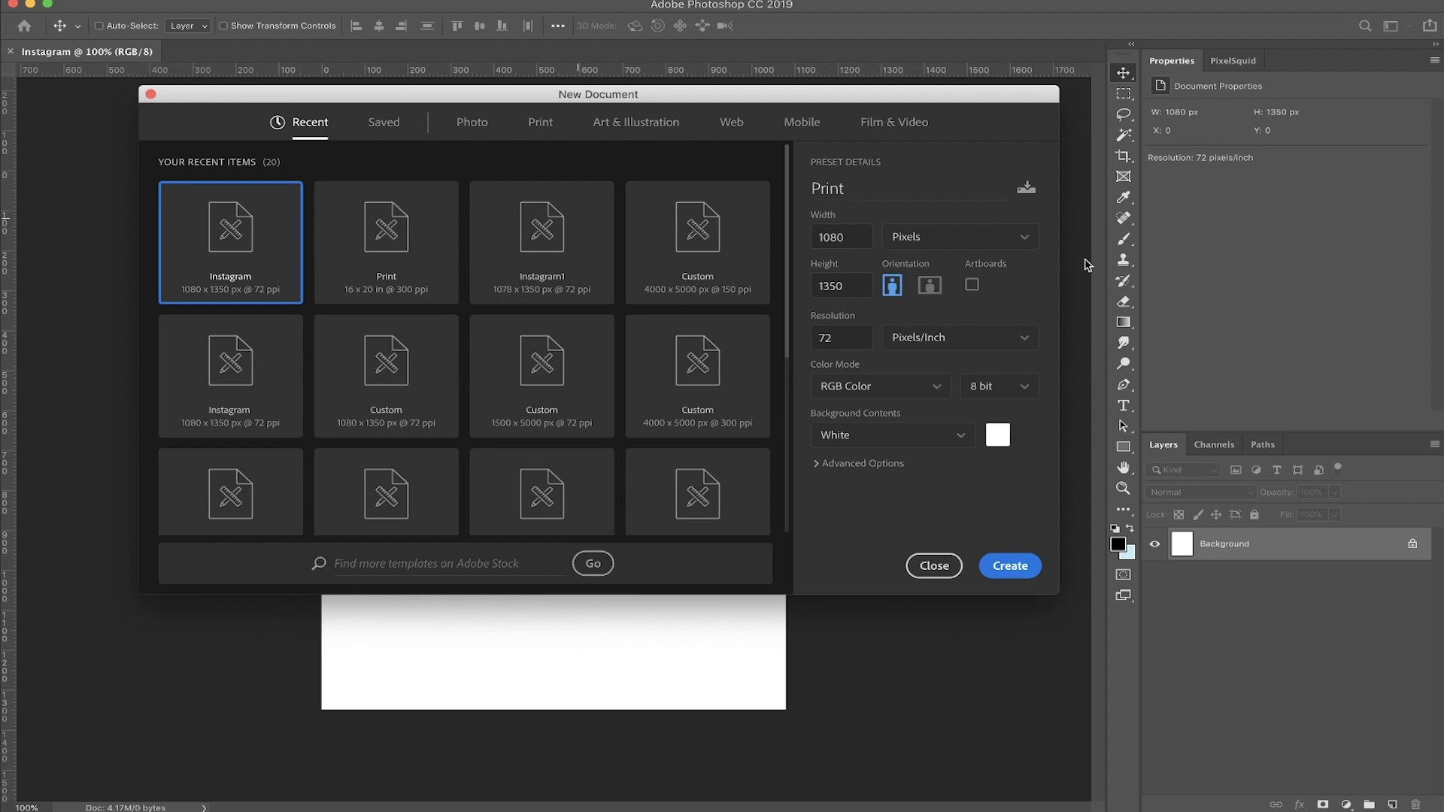
{"action": "left_click", "coordinate": [957, 242]}
{"action": "left_click", "coordinate": [936, 297]}
Set the Print size to 16 × 20 inches at 300 ppi
{"action": "left_click", "coordinate": [838, 239]}
{"action": "type", "text": "16"}
{"action": "left_click", "coordinate": [848, 287]}
{"action": "type", "text": "20"}
{"action": "left_click", "coordinate": [982, 312]}
{"action": "left_click", "coordinate": [817, 336]}
{"action": "type", "text": "300"}
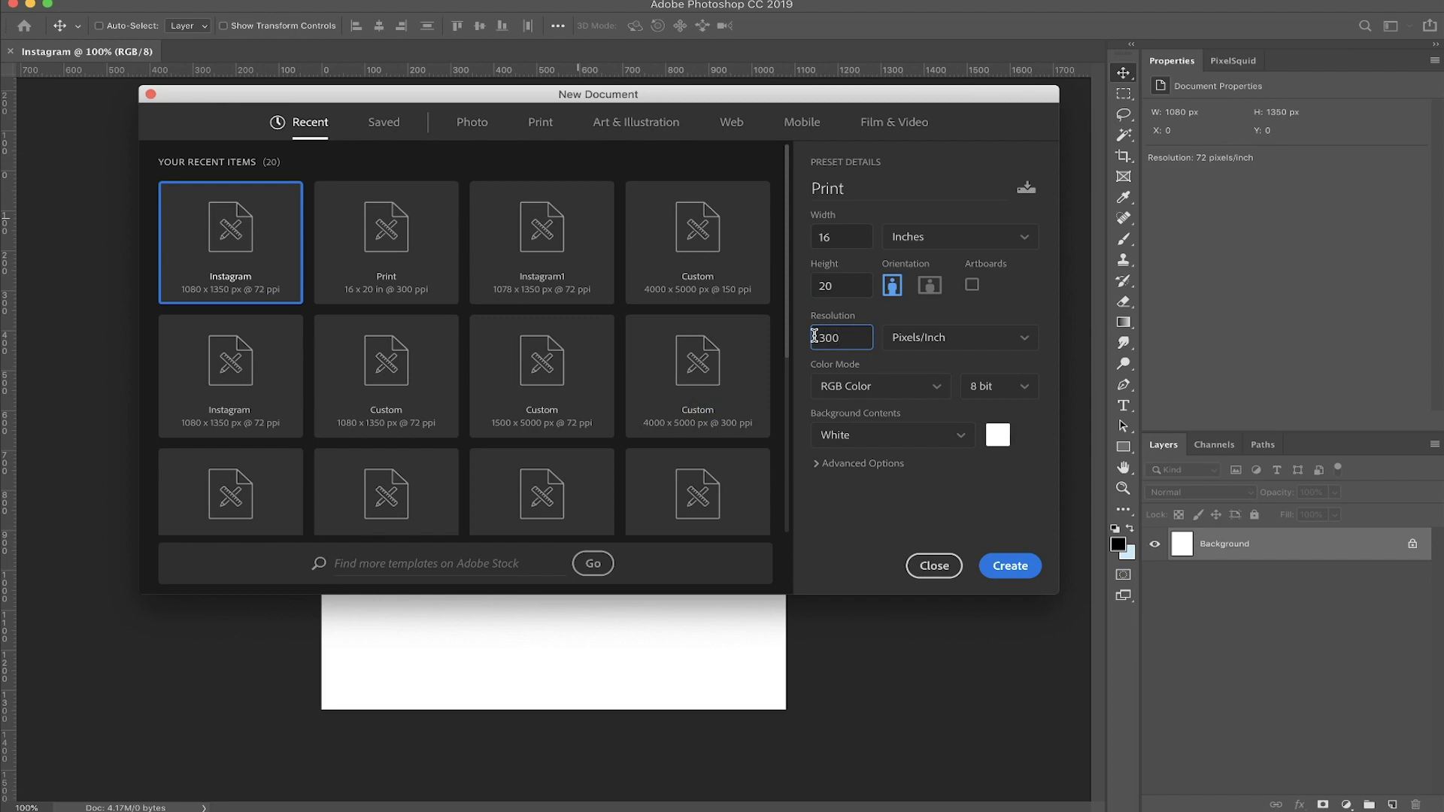
{"action": "left_click", "coordinate": [948, 310]}
Change the color mode to CMYK Color and the bit depth to 16 bit
{"action": "left_click", "coordinate": [875, 386]}
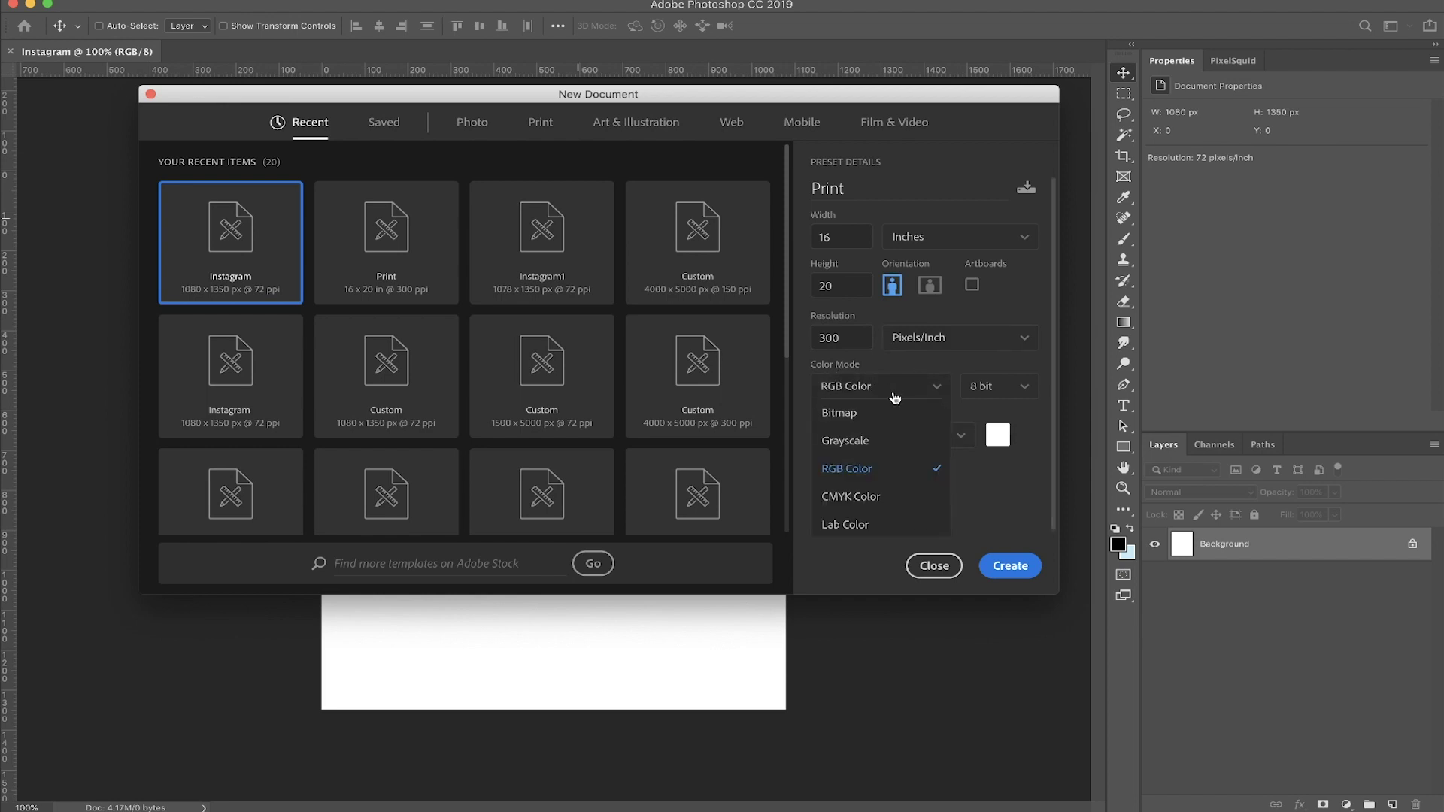
{"action": "left_click", "coordinate": [855, 498]}
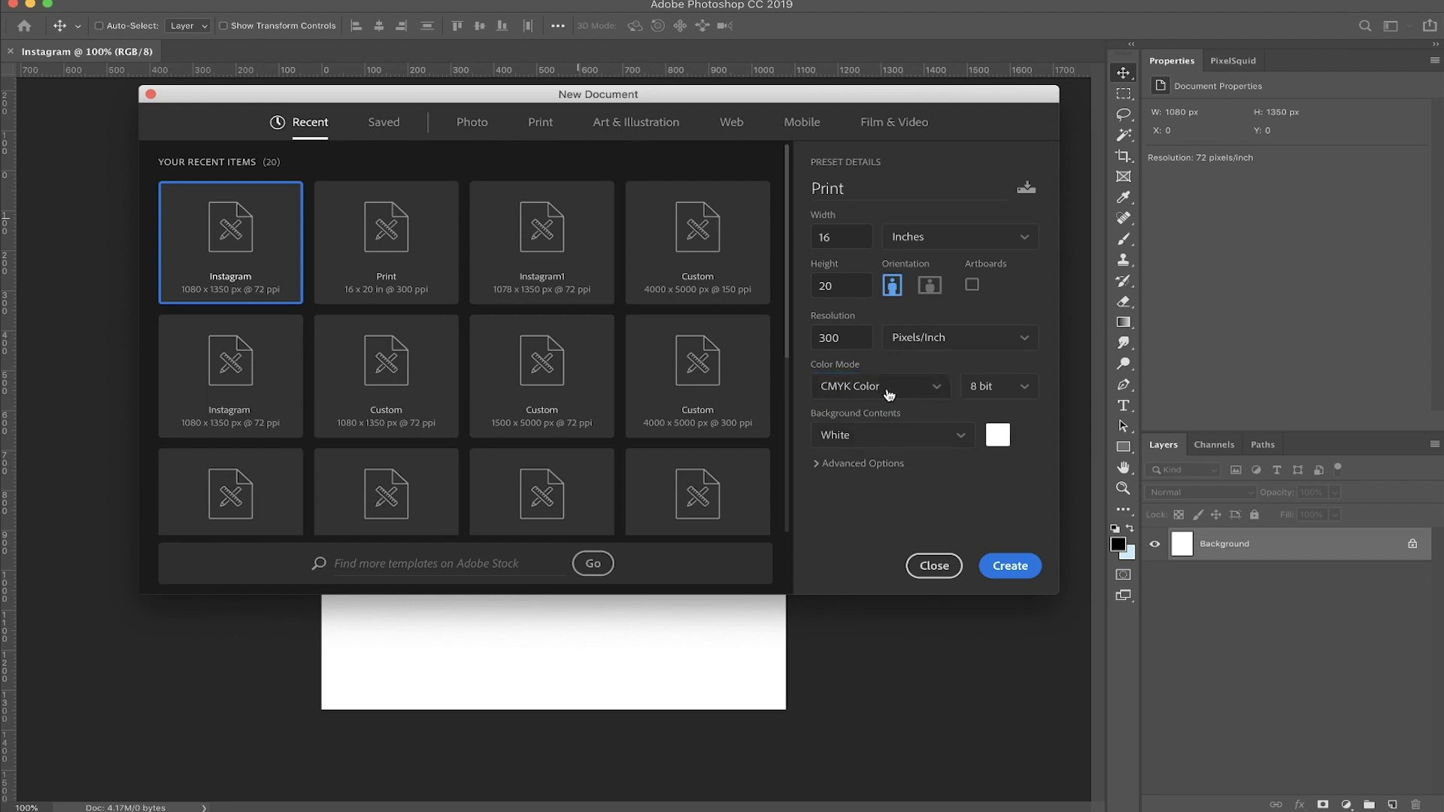
{"action": "left_click", "coordinate": [1027, 394]}
{"action": "left_click", "coordinate": [991, 440]}
{"action": "left_click", "coordinate": [1026, 188]}
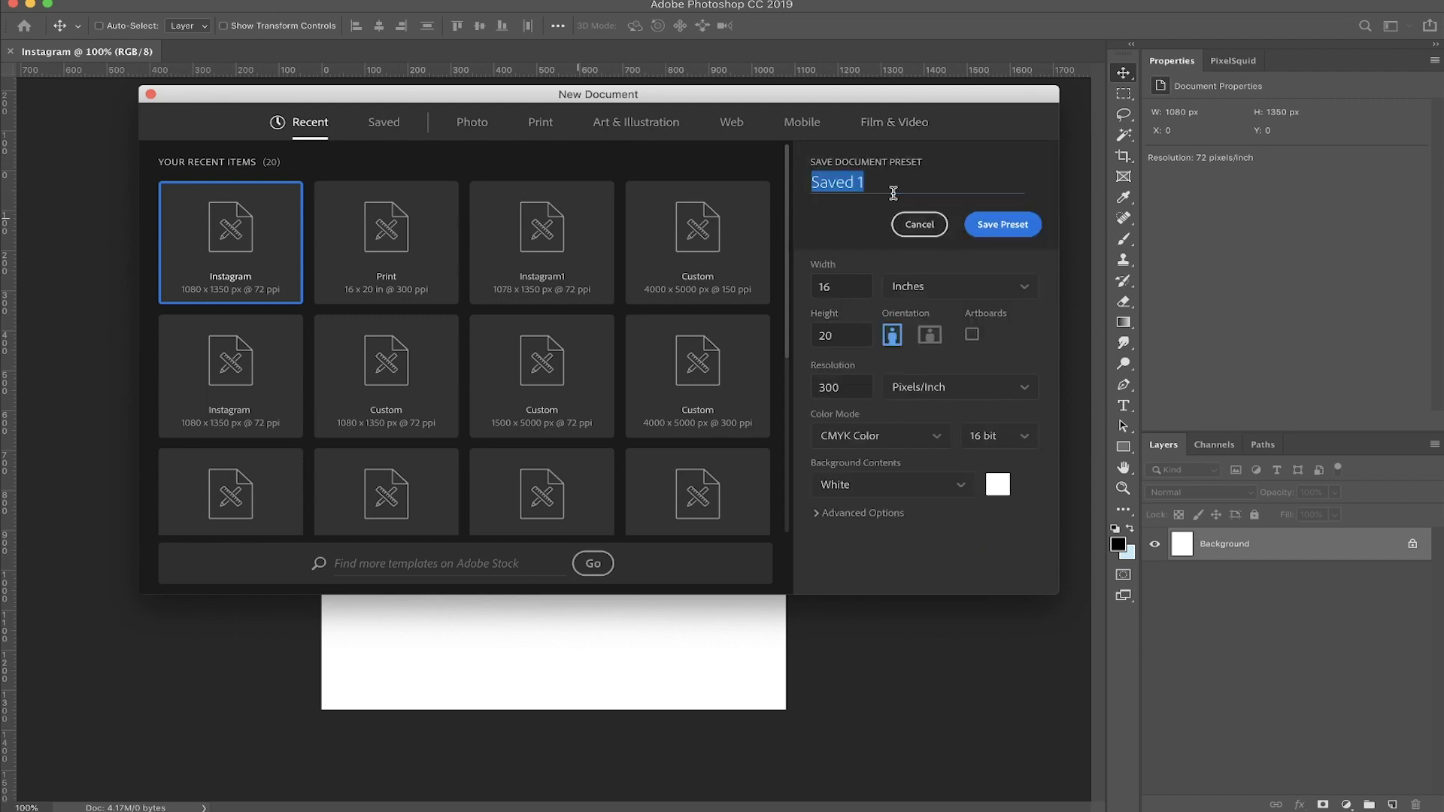
Save the settings as the Print preset and create a 16 × 20 in CMYK 16-bit canvas
{"action": "type", "text": "Print"}
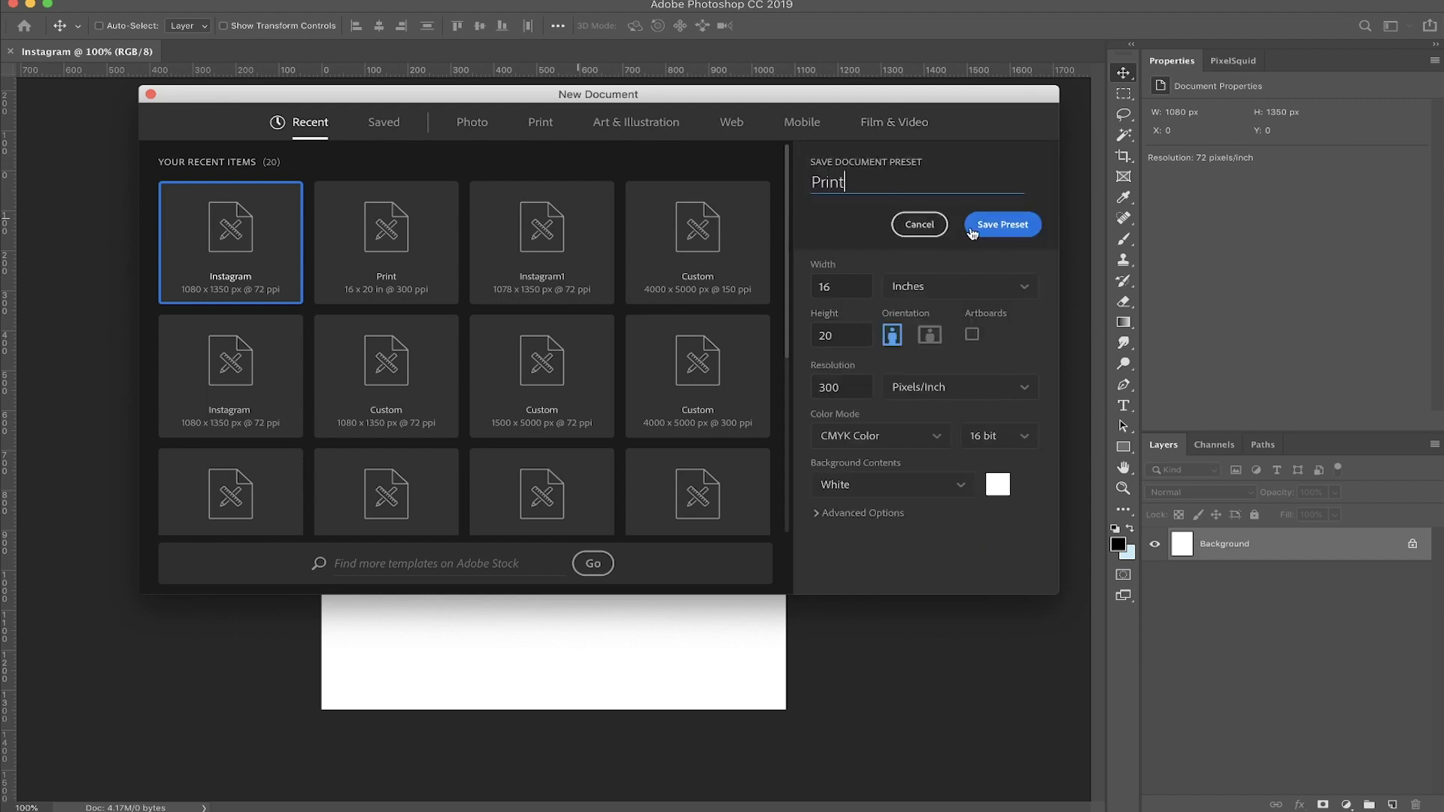
{"action": "left_click", "coordinate": [972, 227]}
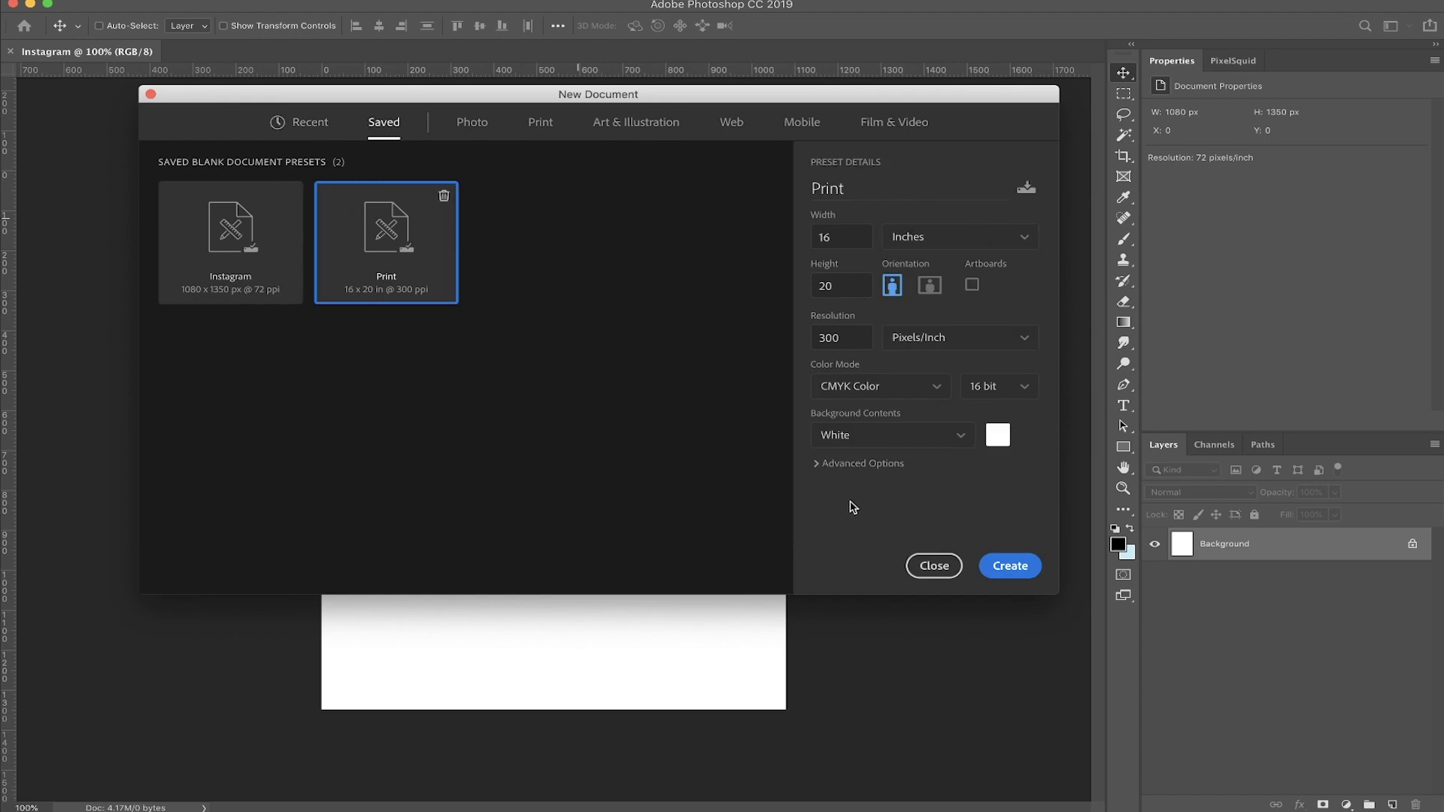
{"action": "left_click", "coordinate": [1013, 568]}
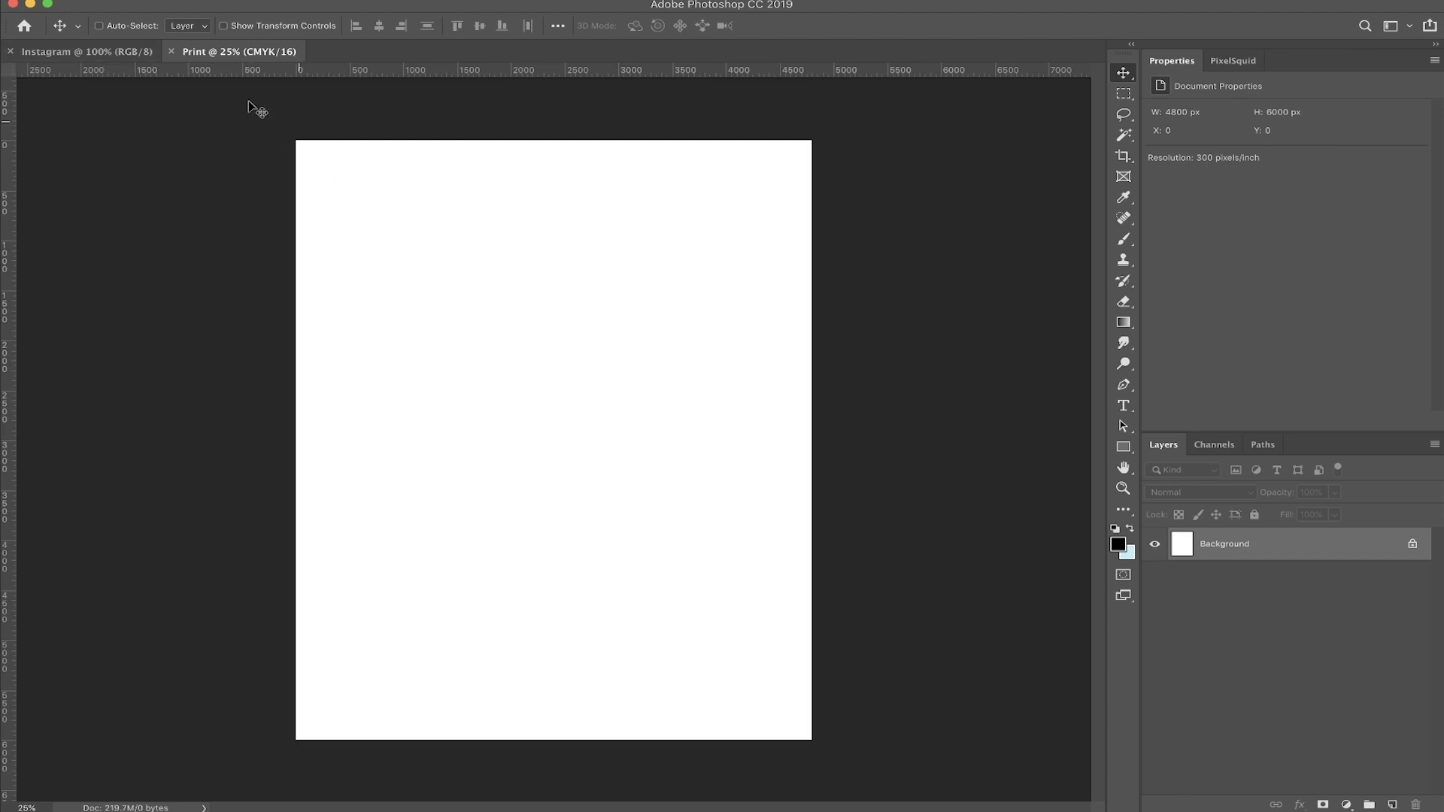
{"action": "left_click", "coordinate": [160, 2]}
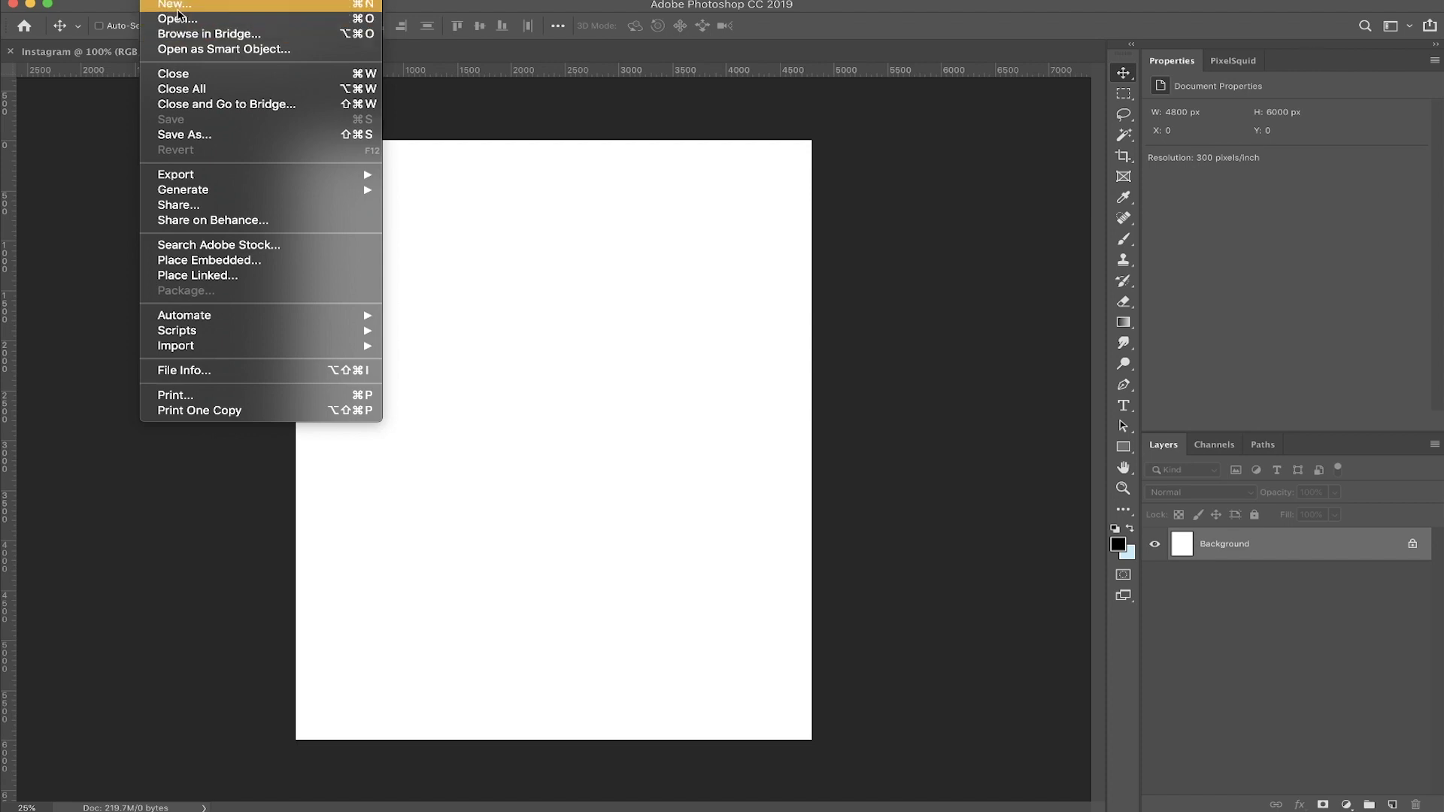
Reopen New Document, dismiss the welcome banner, and load the Instagram recent settings
{"action": "left_click", "coordinate": [179, 6]}
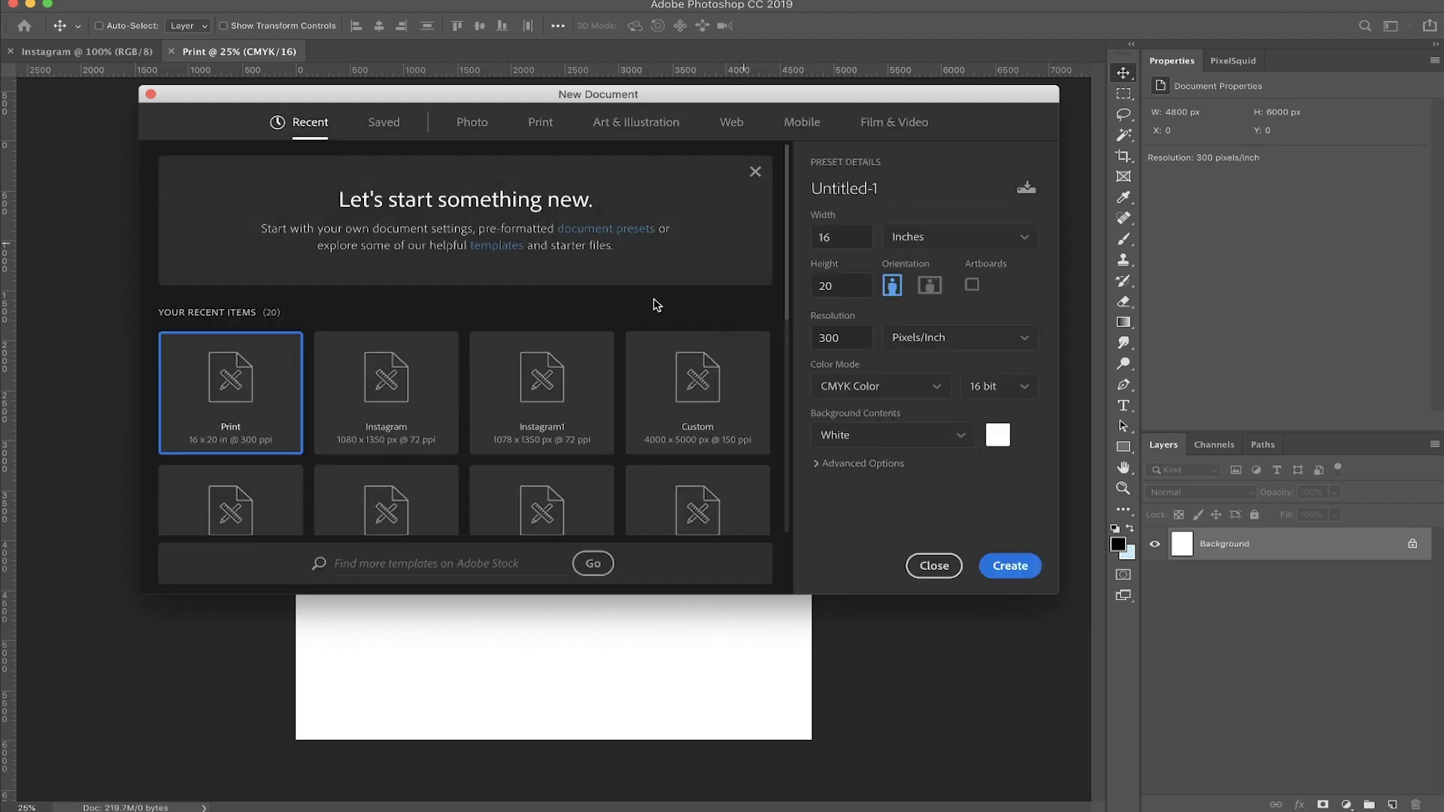
{"action": "left_click", "coordinate": [755, 172]}
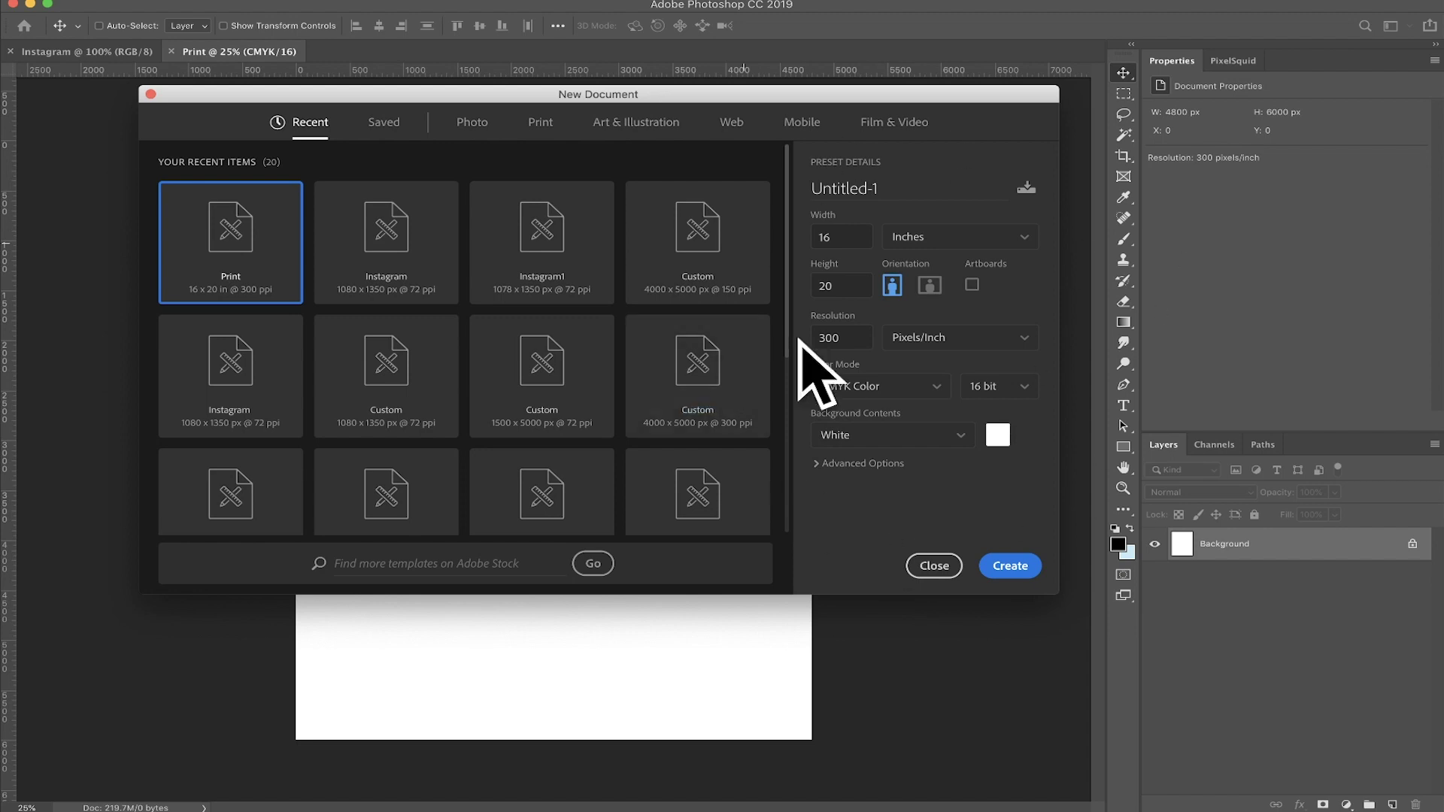
{"action": "left_click", "coordinate": [404, 281]}
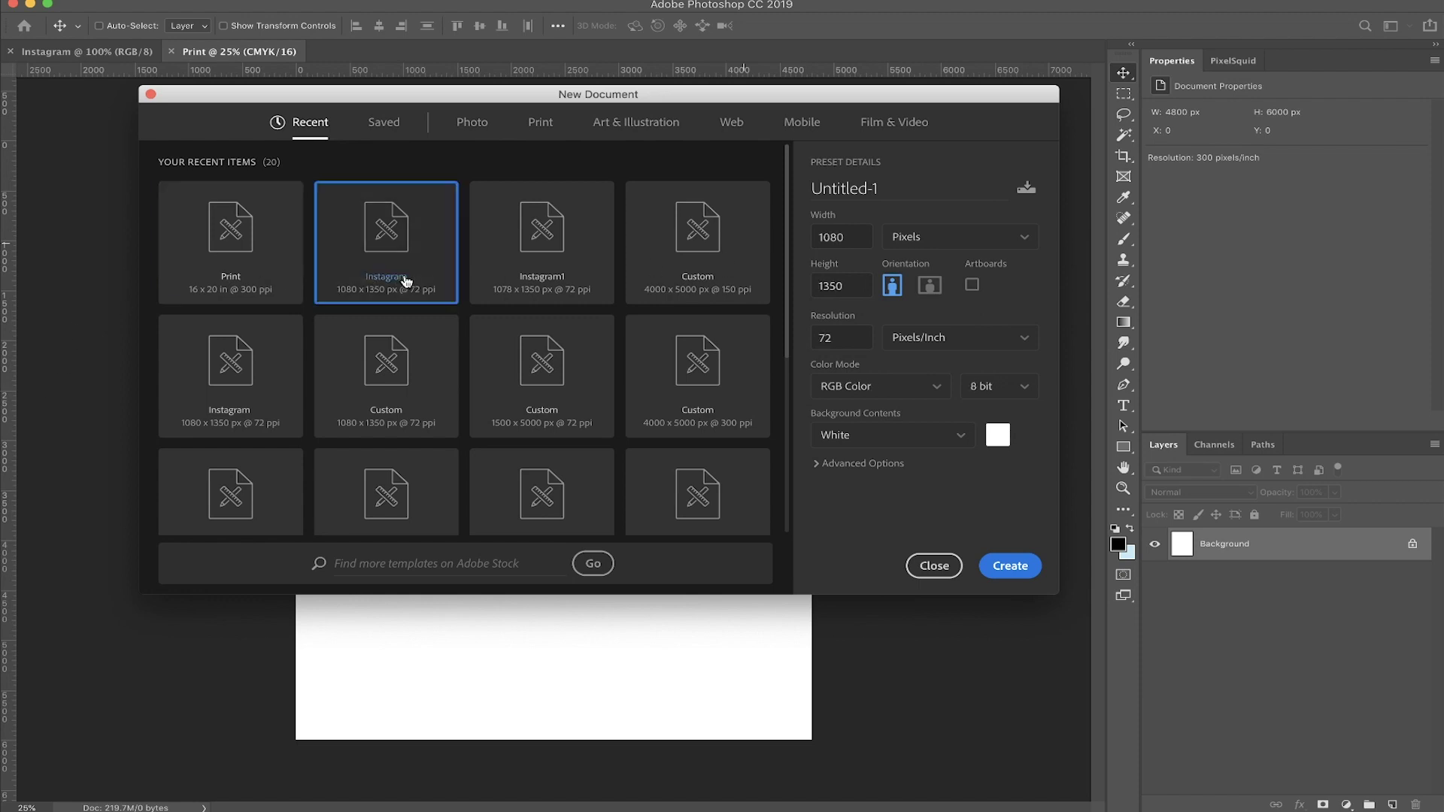
Change the width to 4000 and the height to 5000 pixels
{"action": "double_click", "coordinate": [858, 234]}
{"action": "type", "text": "4000"}
{"action": "double_click", "coordinate": [848, 286]}
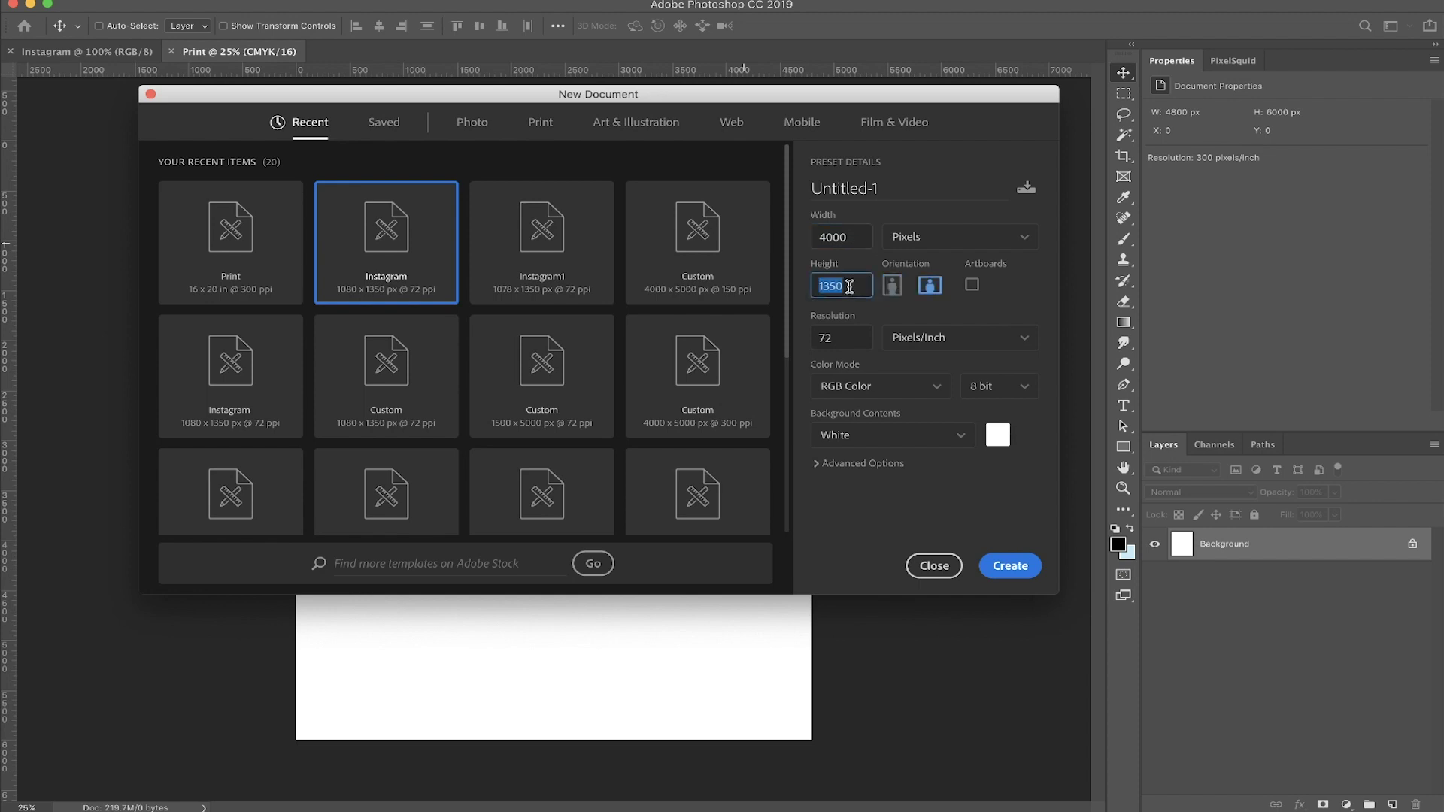
{"action": "type", "text": "5000"}
Rename the preset to Small Print and save it as a new Small Print preset
{"action": "triple_click", "coordinate": [920, 189]}
{"action": "type", "text": "Print"}
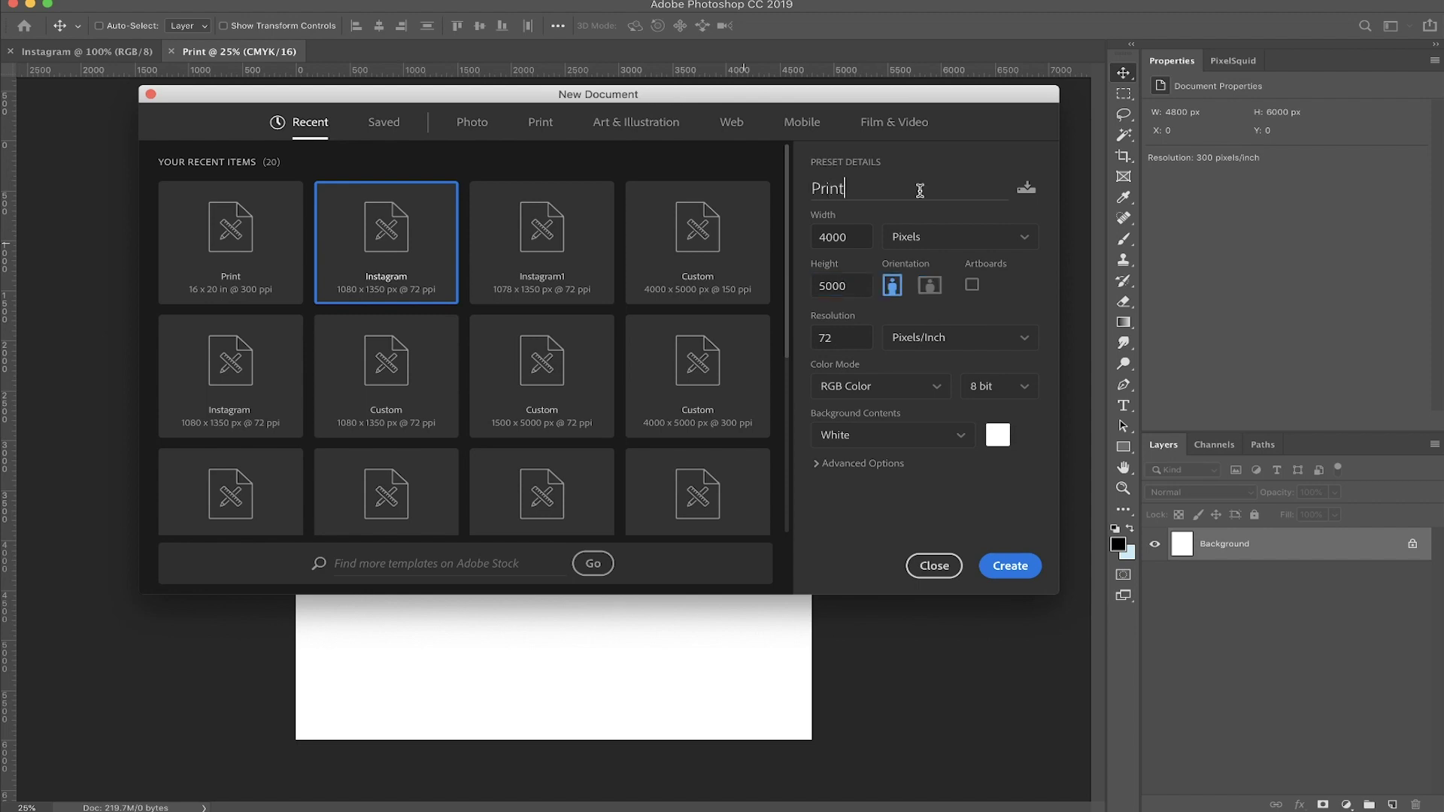
{"action": "key", "text": "BackSpace"}
{"action": "key", "text": "BackSpace"}
{"action": "key", "text": "BackSpace"}
{"action": "key", "text": "BackSpace"}
{"action": "key", "text": "BackSpace"}
{"action": "type", "text": "Small Print"}
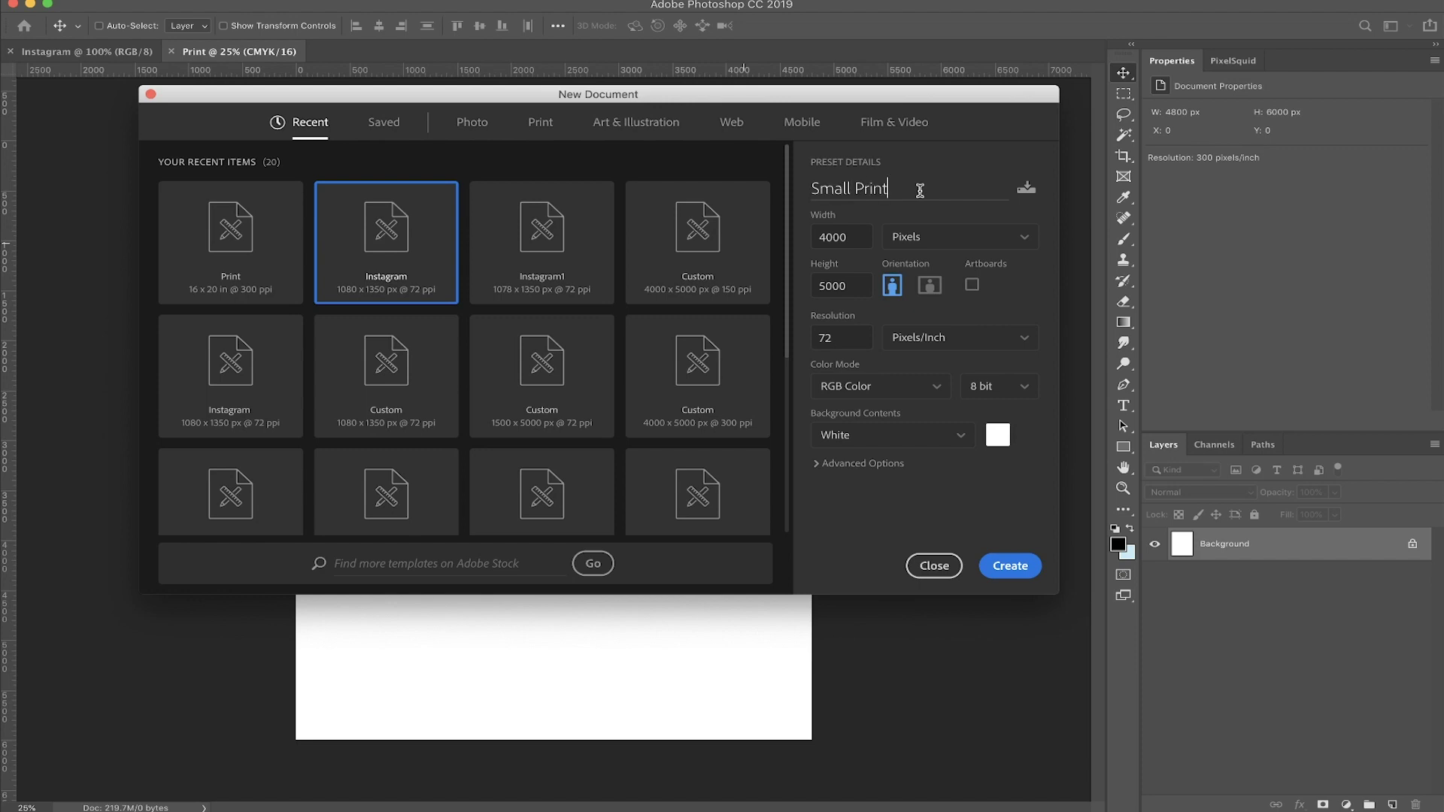
{"action": "left_click", "coordinate": [1025, 188]}
{"action": "type", "text": "Small "}
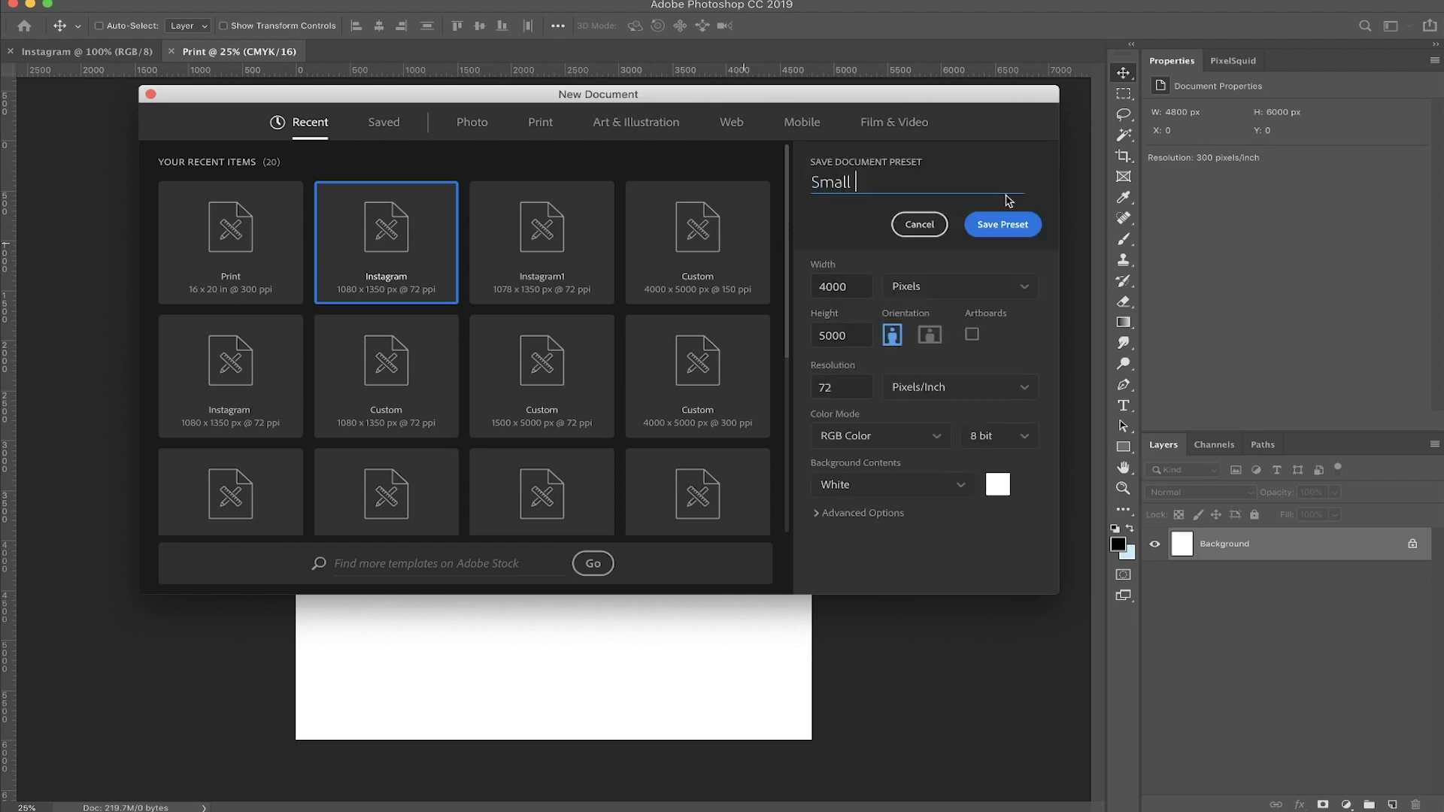
{"action": "type", "text": "Print"}
{"action": "left_click", "coordinate": [1032, 227]}
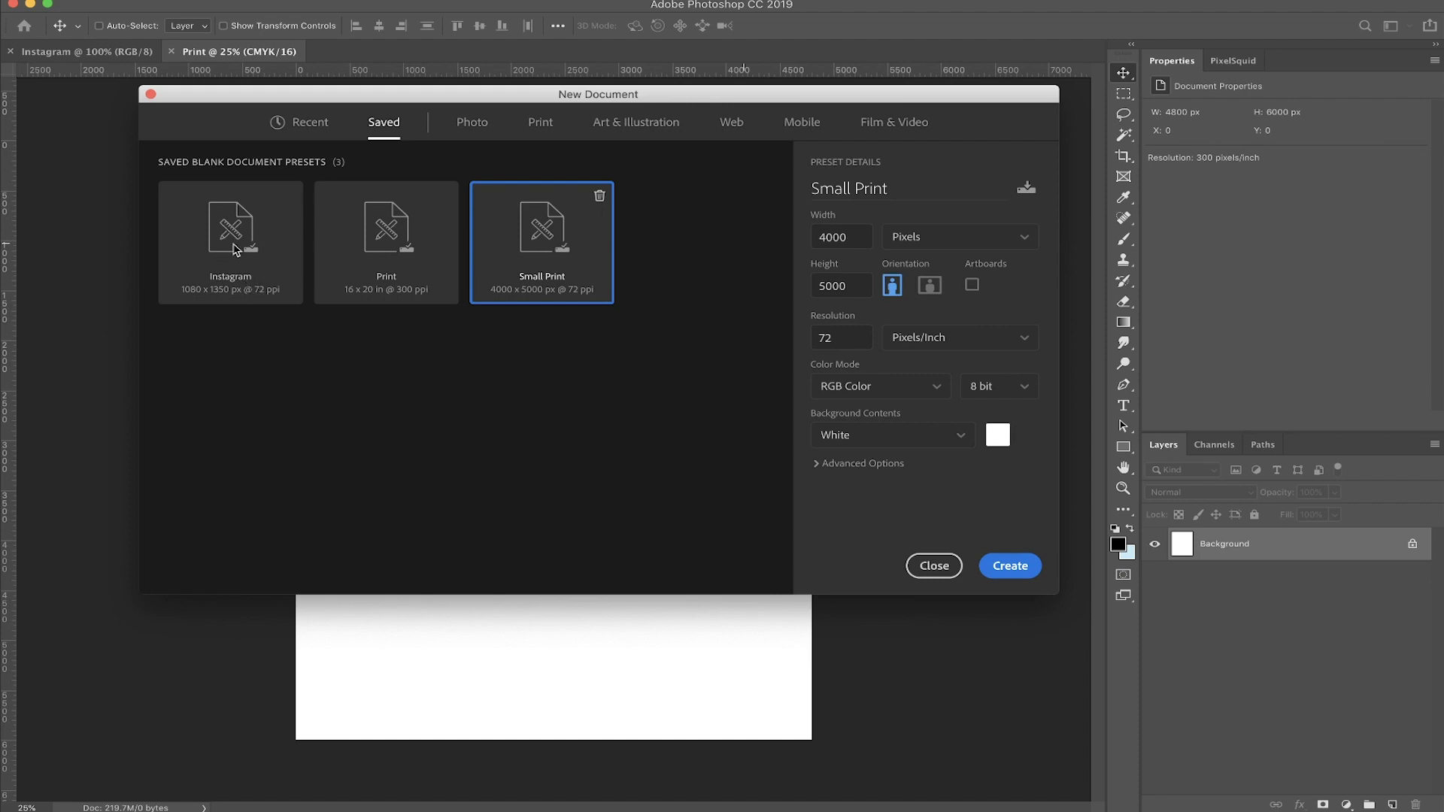
{"action": "left_click", "coordinate": [391, 245]}
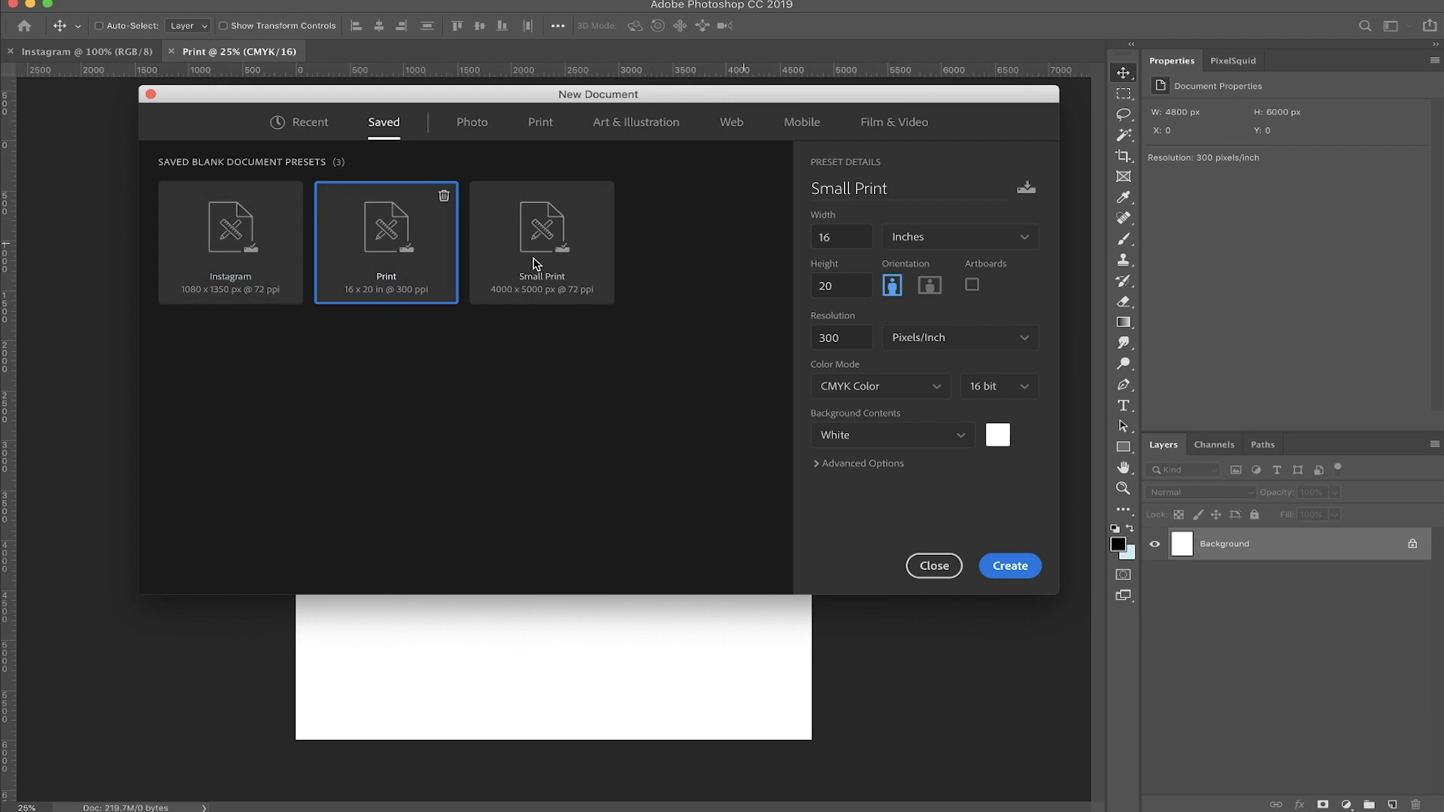
{"action": "left_click", "coordinate": [530, 263]}
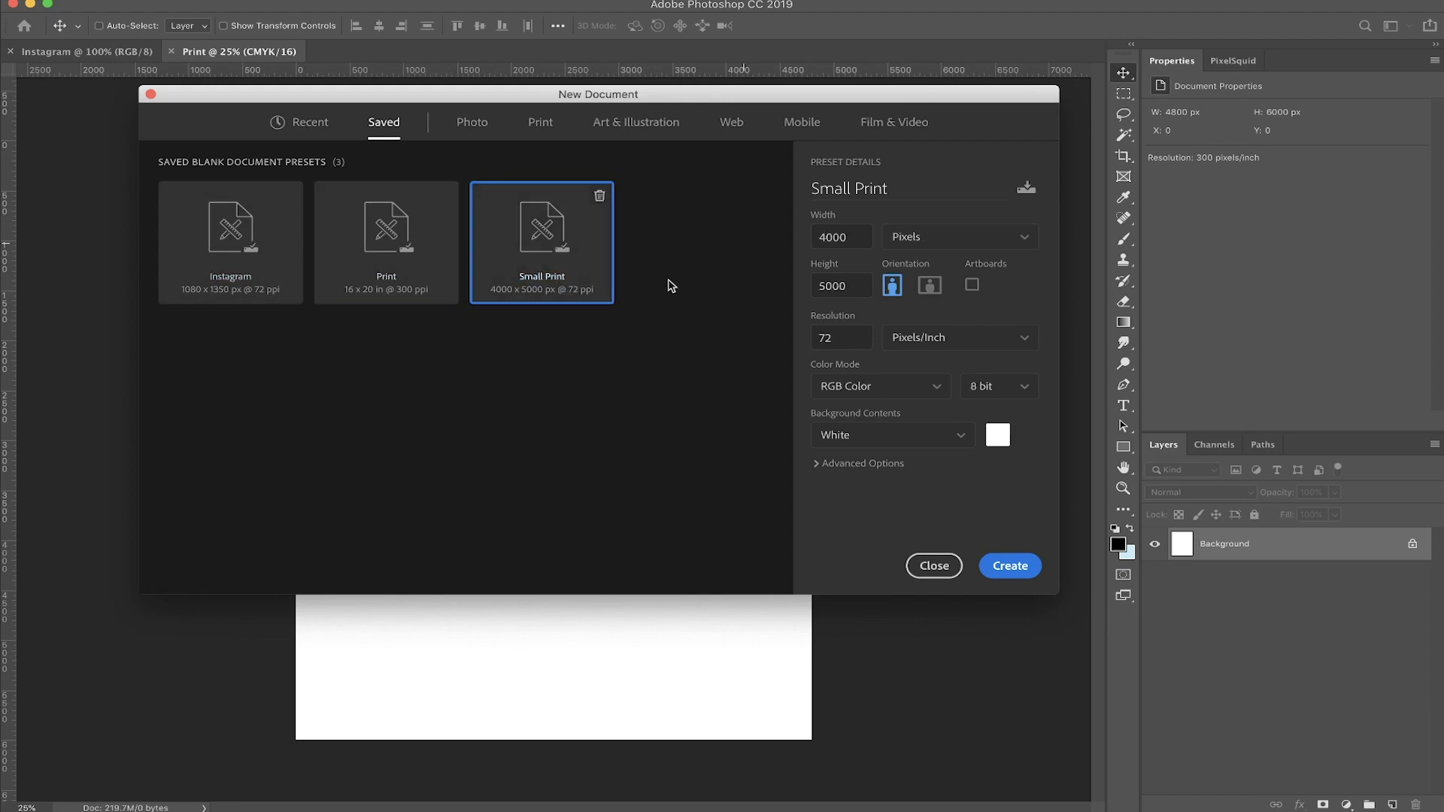